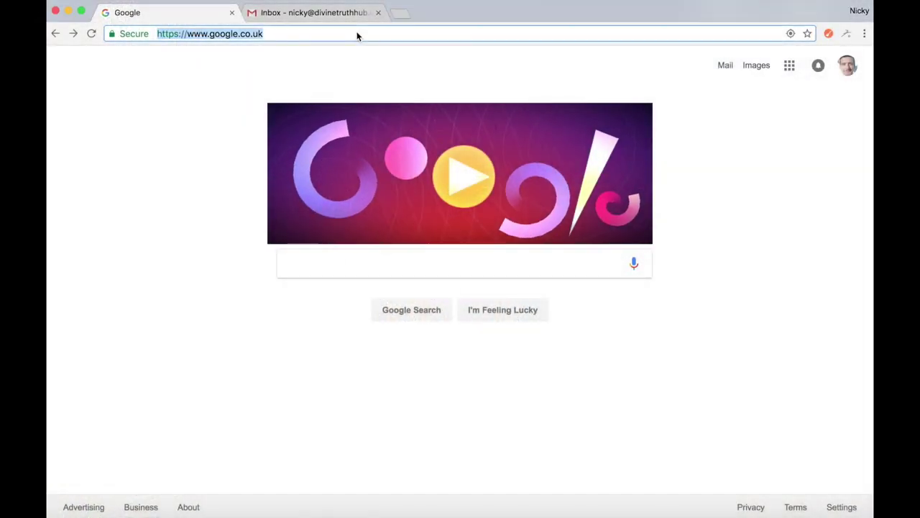
Load divinetruthhub.com and open the Forum's Movie Database page
type("divinetru")
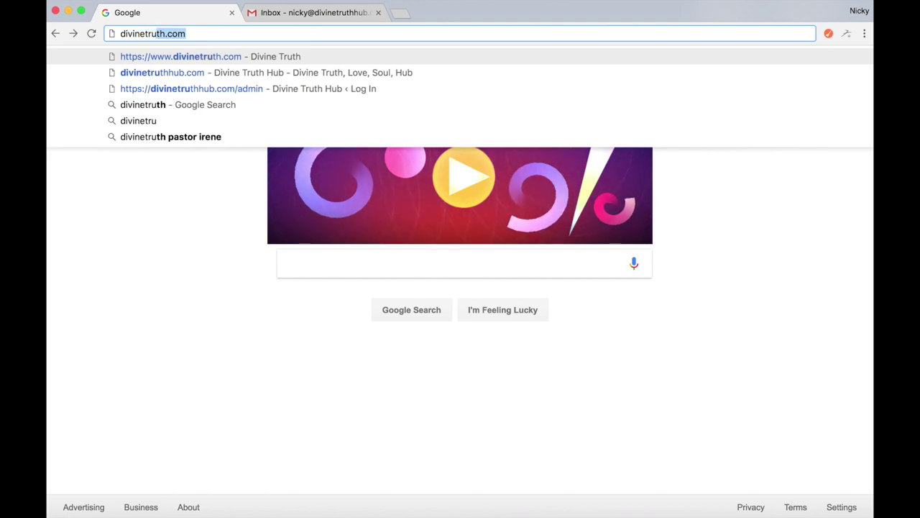
type("thhub.")
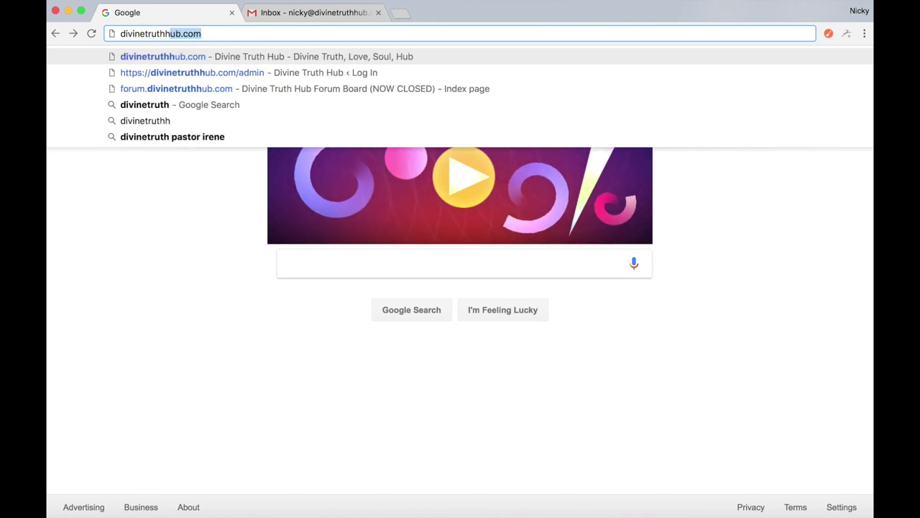
type("com")
key("Return")
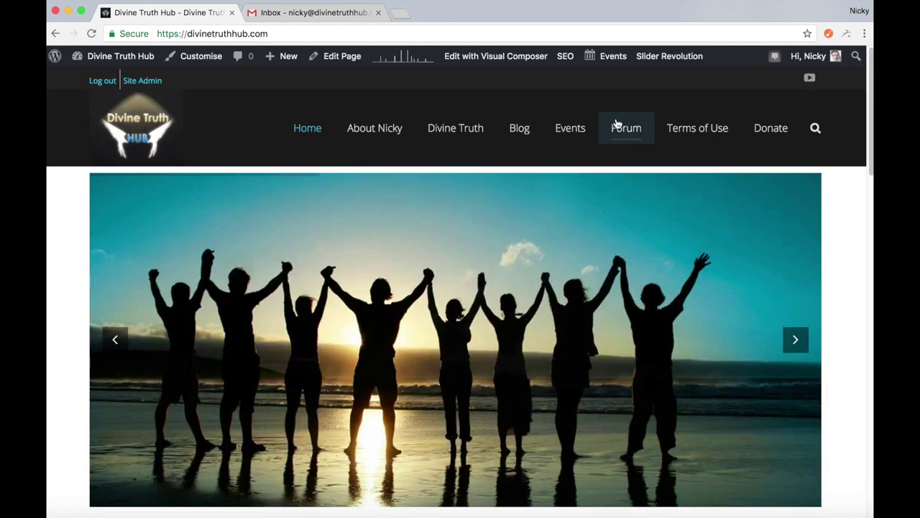
mouse_move(618, 129)
left_click(625, 185)
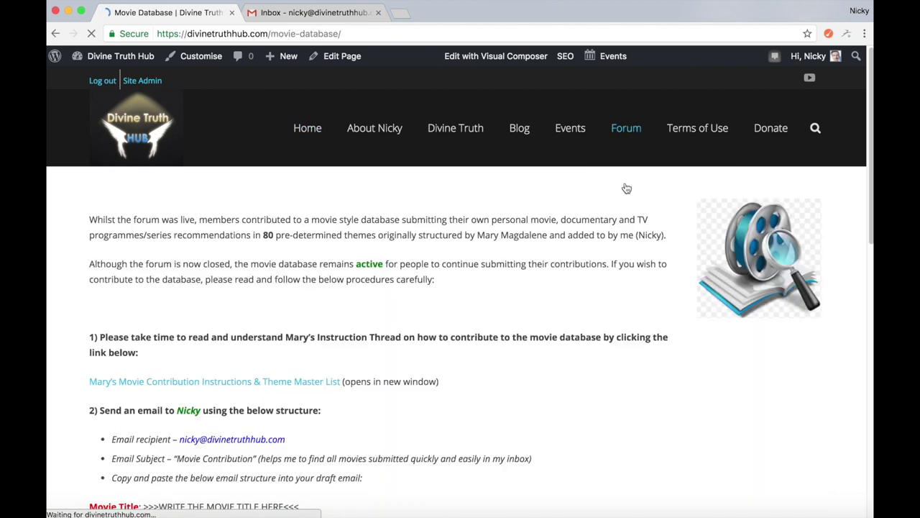
Scroll through the Movie Database page to read the contribution instructions
scroll(206, 241, "down", 2)
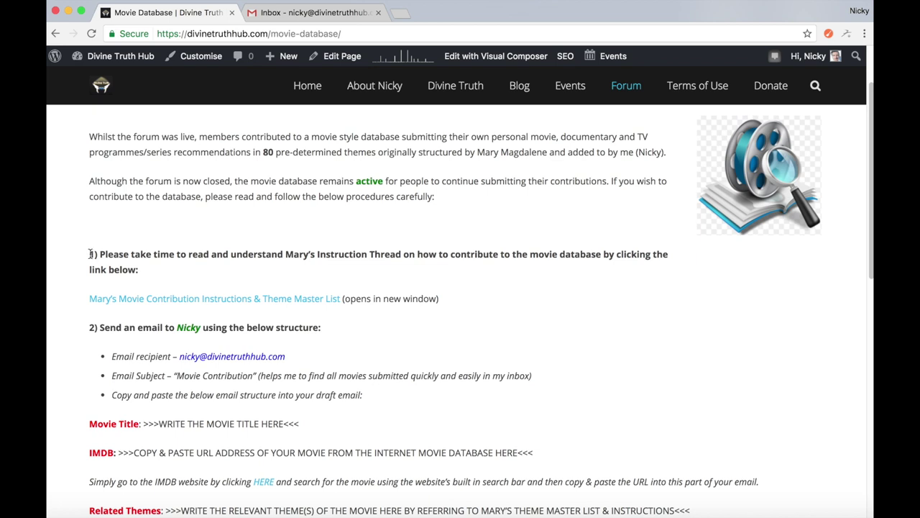
scroll(91, 255, "down", 1)
scroll(90, 257, "up", 1)
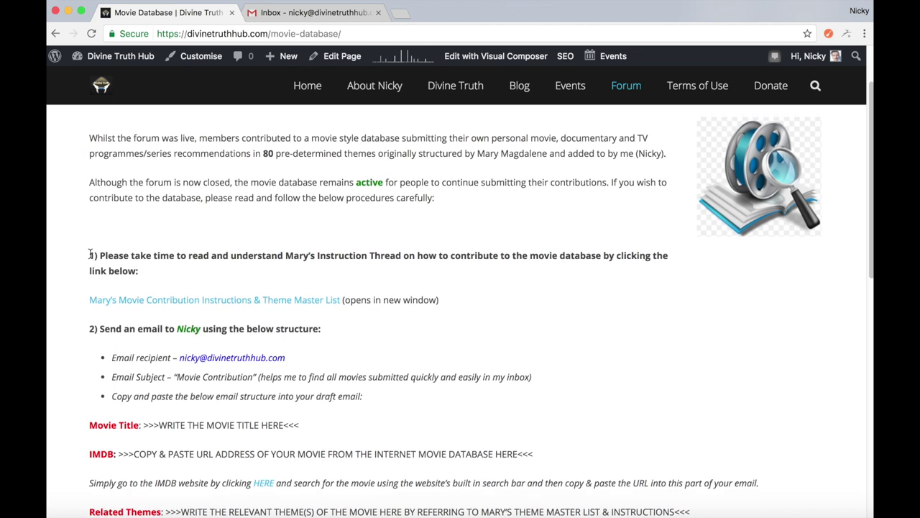
scroll(90, 253, "down", 10)
scroll(90, 253, "up", 8)
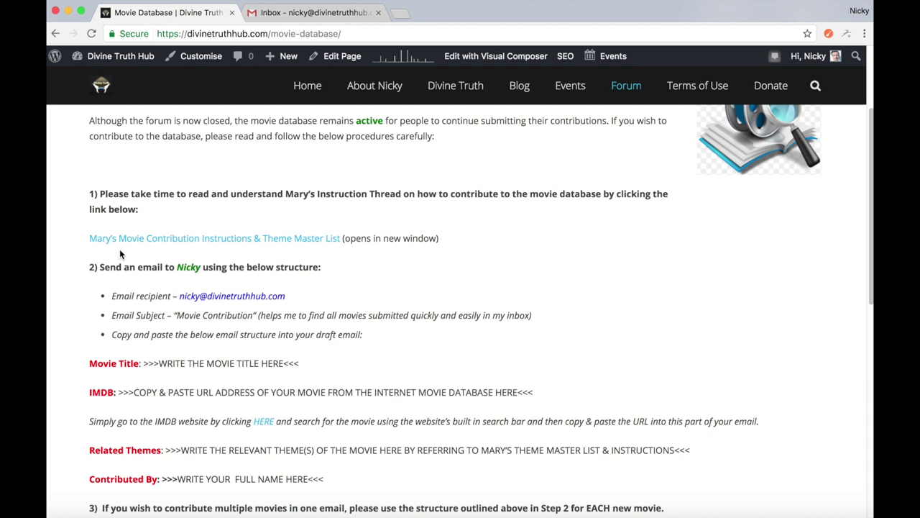
scroll(176, 226, "down", 1)
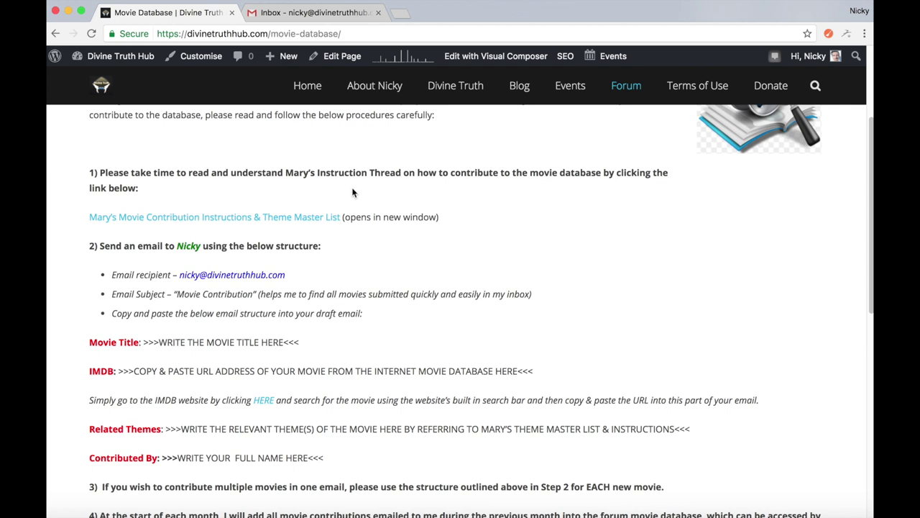
scroll(235, 196, "down", 1)
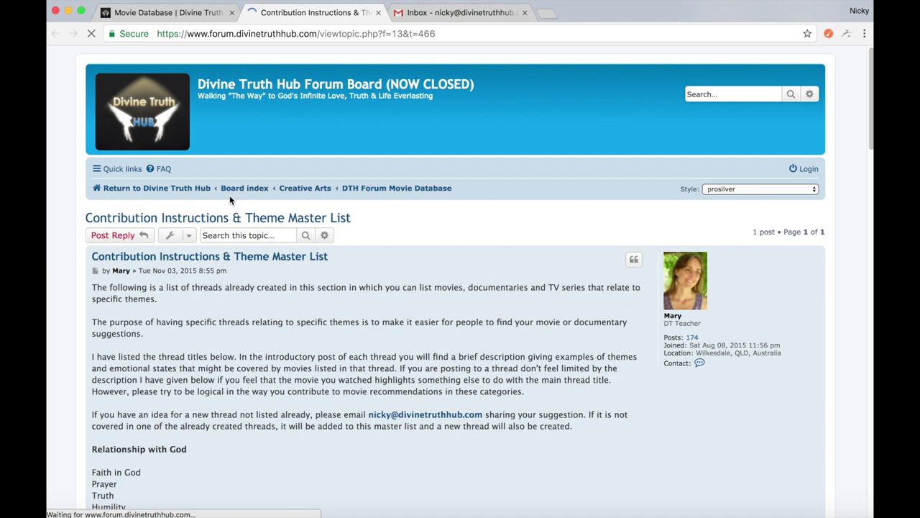
scroll(230, 199, "down", 3)
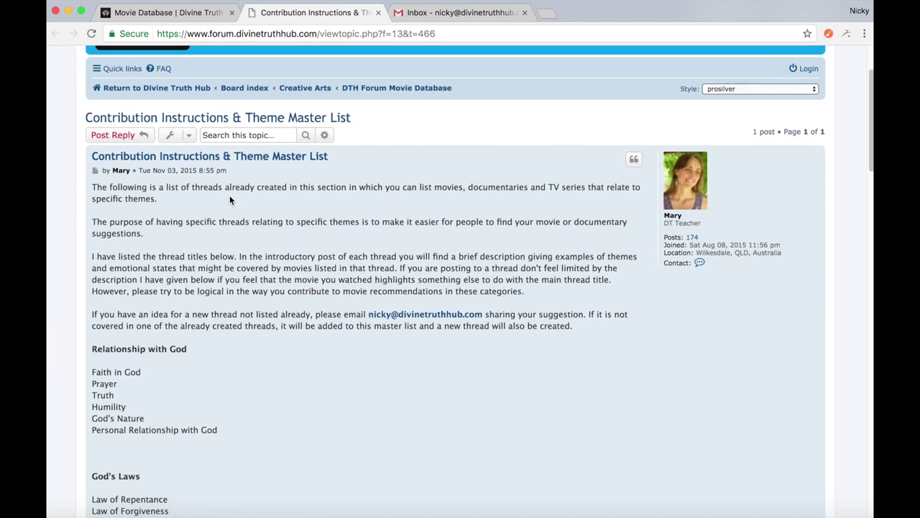
scroll(230, 200, "down", 2)
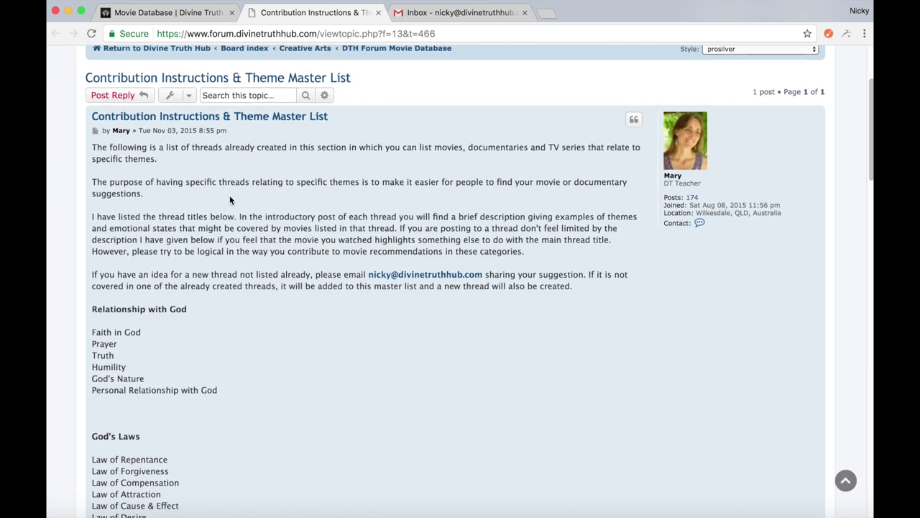
scroll(229, 195, "down", 4)
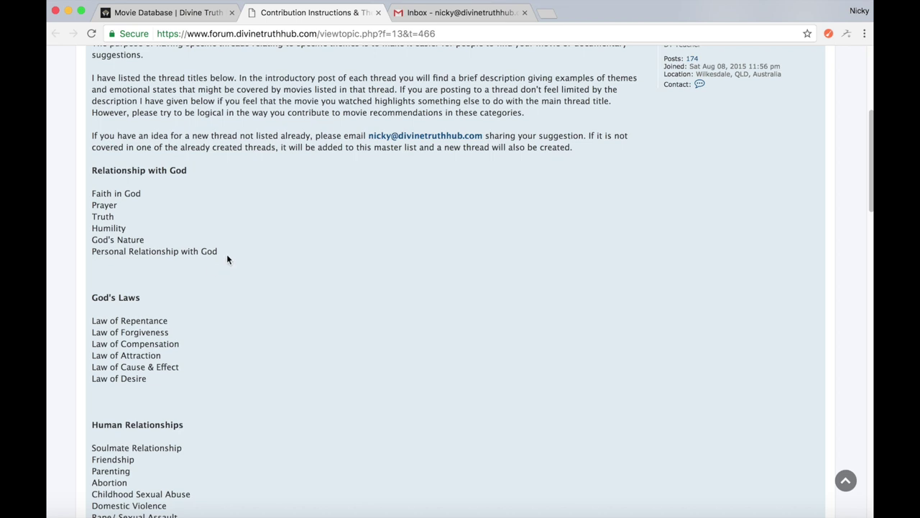
scroll(227, 255, "down", 5)
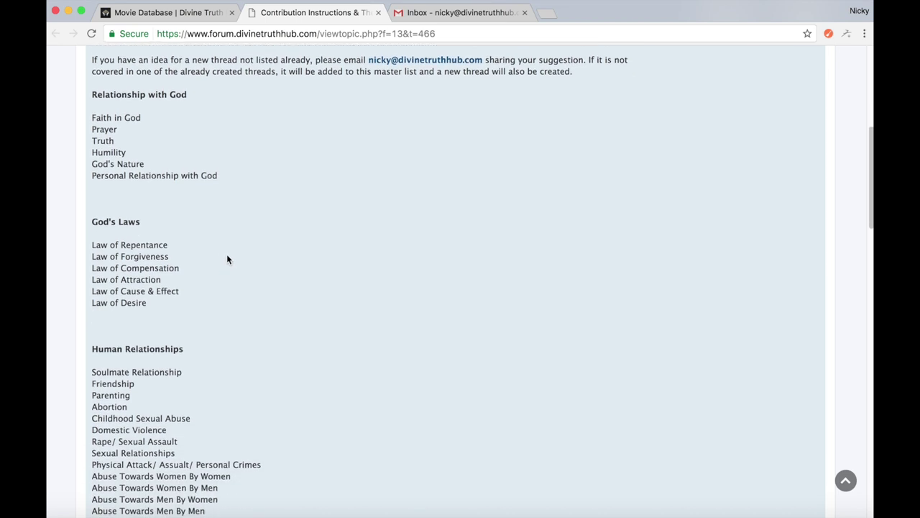
scroll(227, 259, "down", 4)
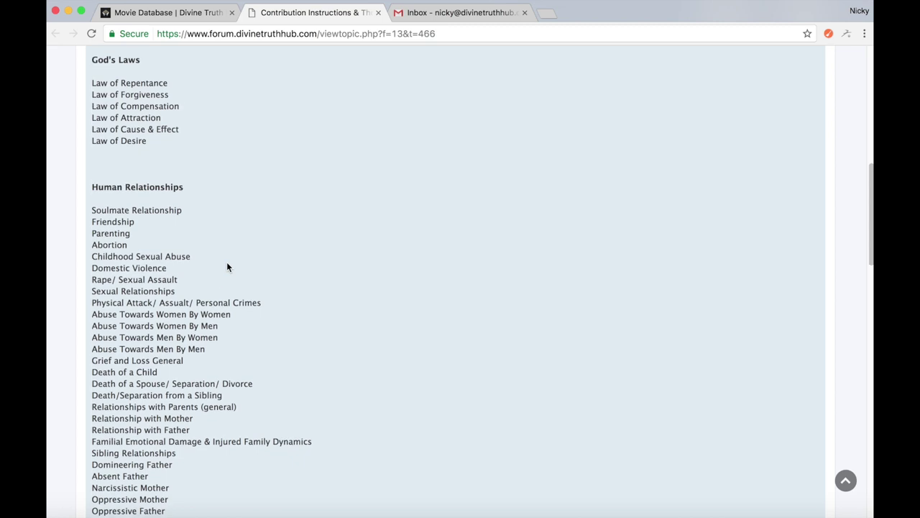
scroll(227, 265, "down", 8)
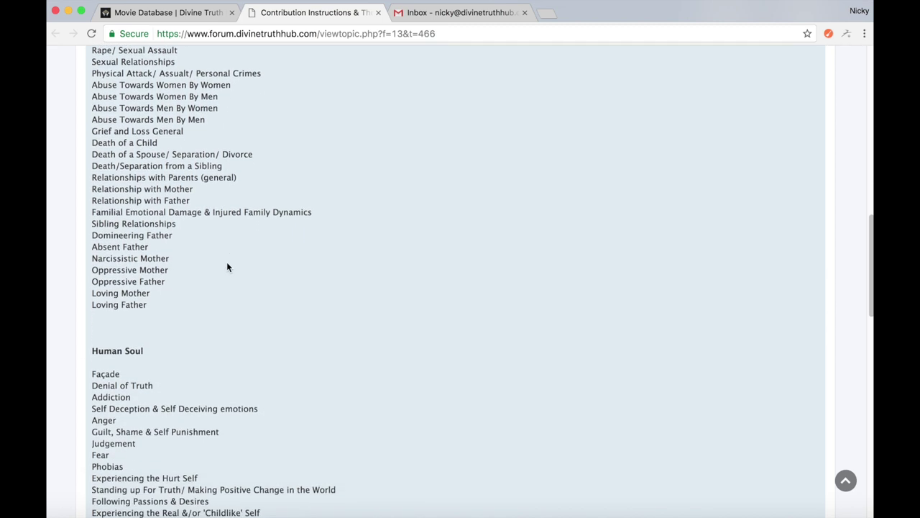
scroll(228, 267, "down", 12)
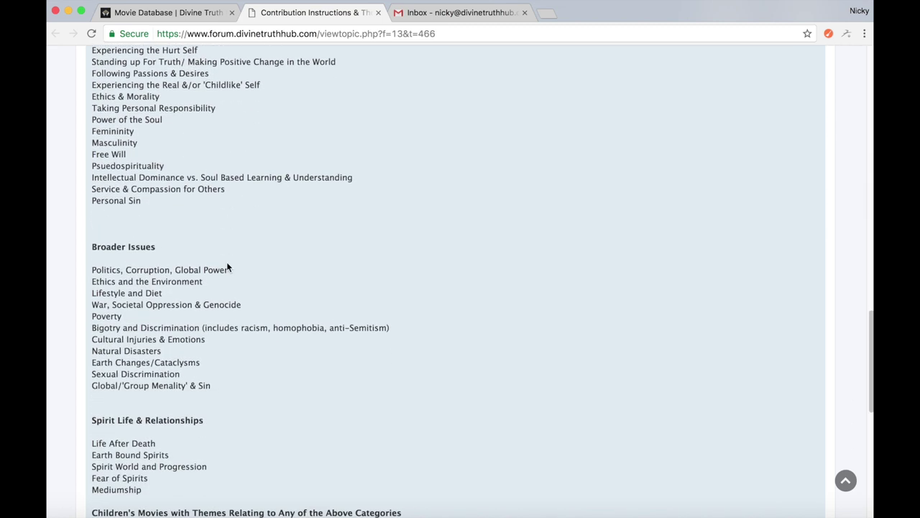
scroll(227, 263, "up", 20)
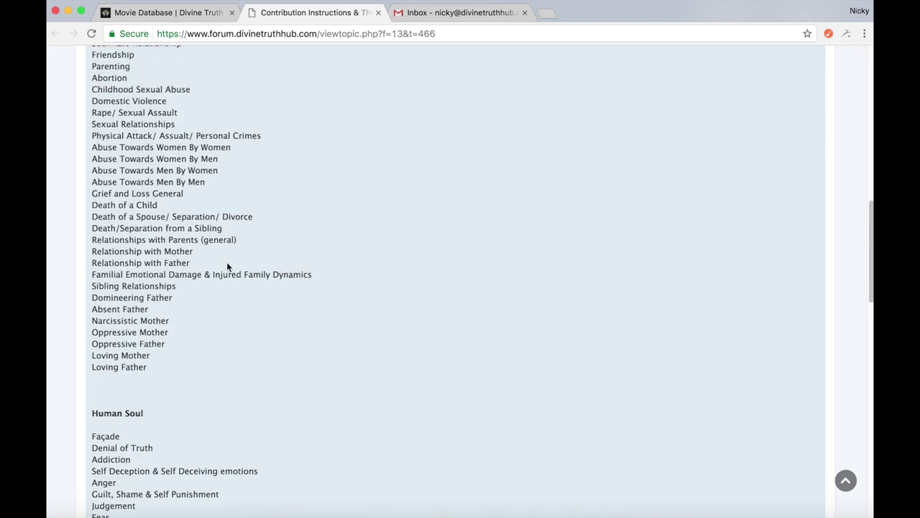
scroll(227, 261, "down", 20)
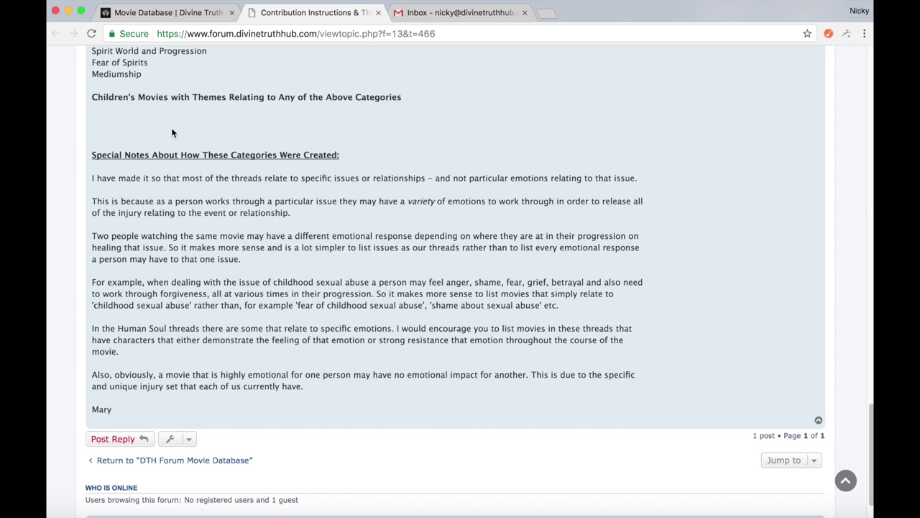
Scroll back through the Movie Database instructions page
left_click(183, 15)
scroll(197, 169, "down", 2)
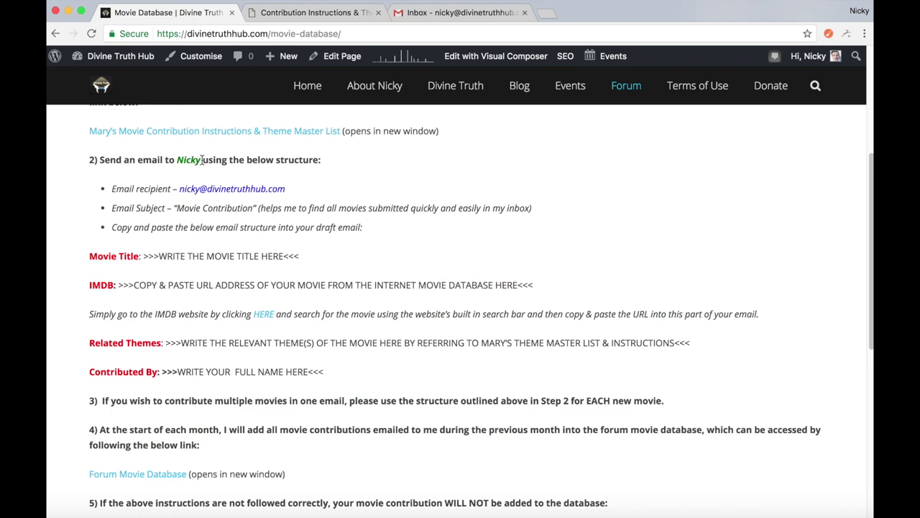
scroll(201, 161, "down", 1)
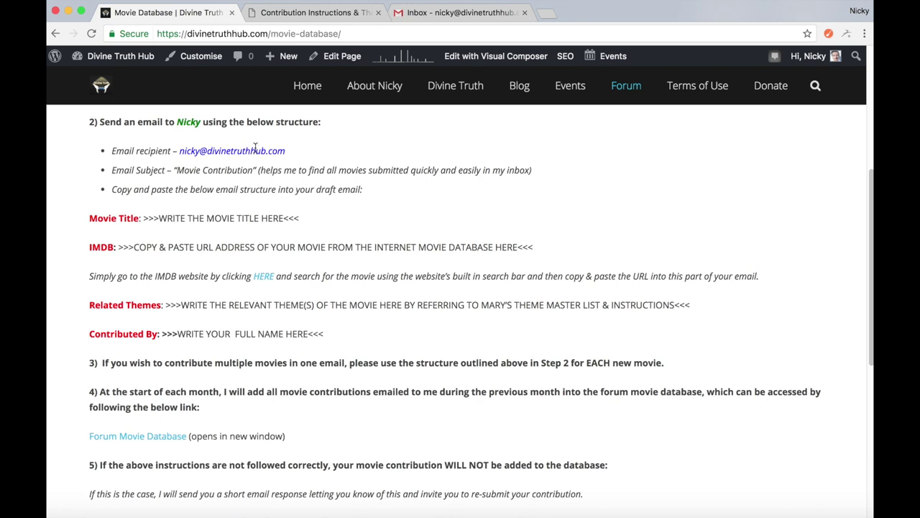
Start a new Gmail message addressed to the site owner's contribution address
left_click(452, 15)
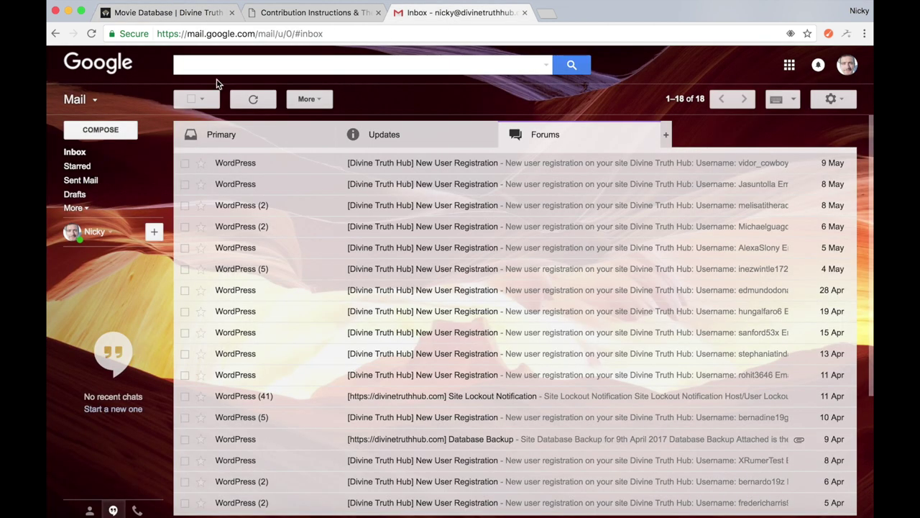
left_click(115, 130)
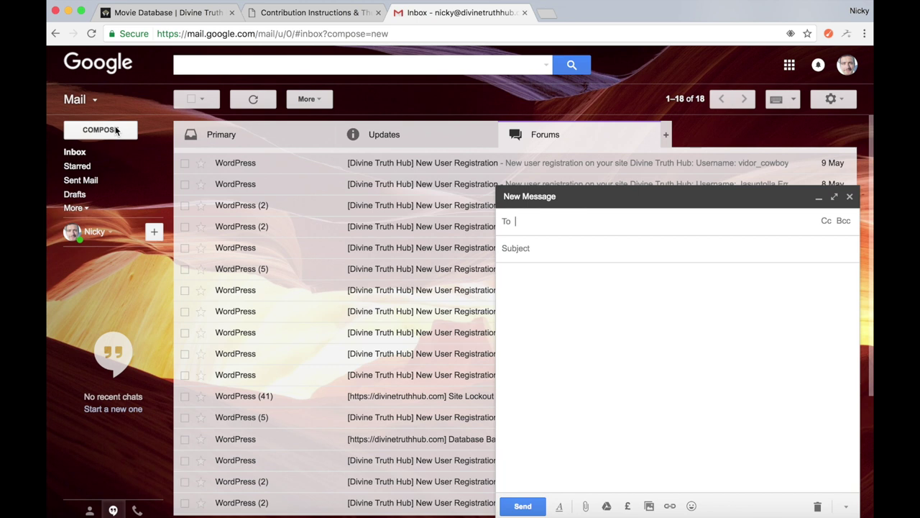
type("nicky")
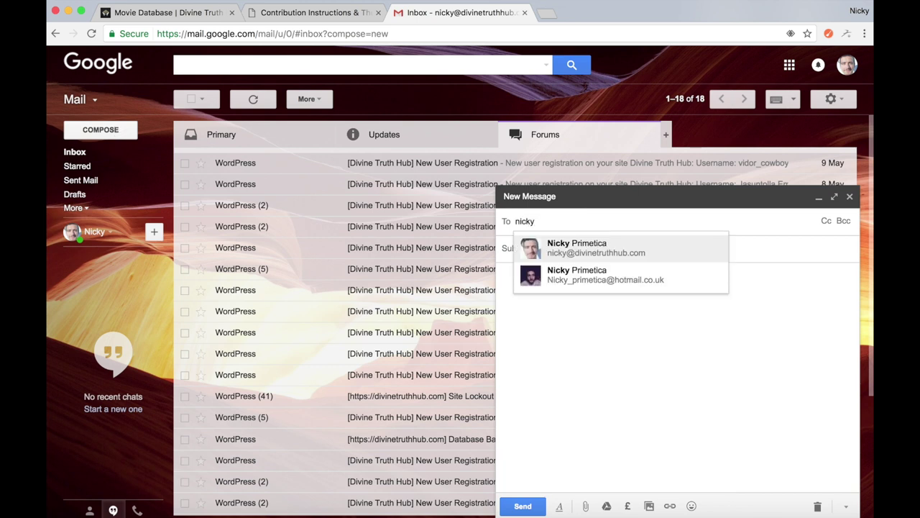
key("Return")
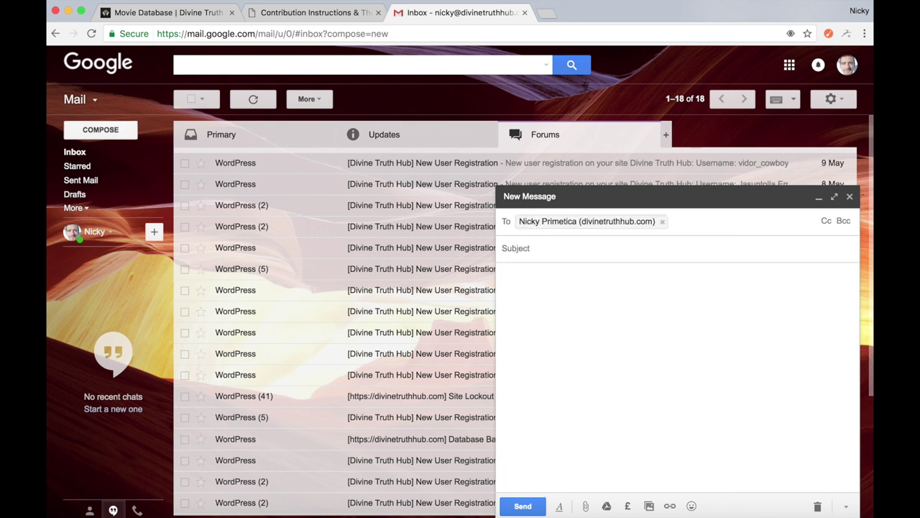
Select the 'Movie Contribution' subject text on the Movie Database page
left_click(162, 21)
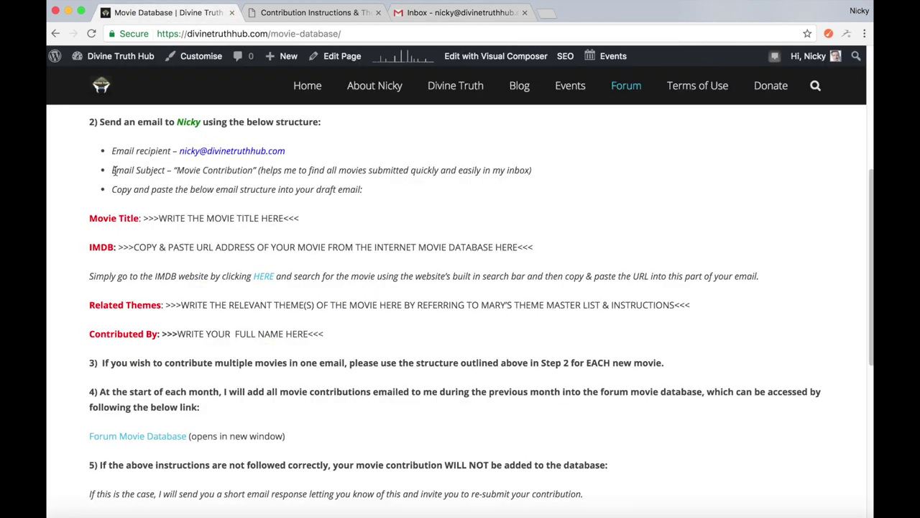
left_click_drag(181, 170, 252, 170)
key("ctrl+c")
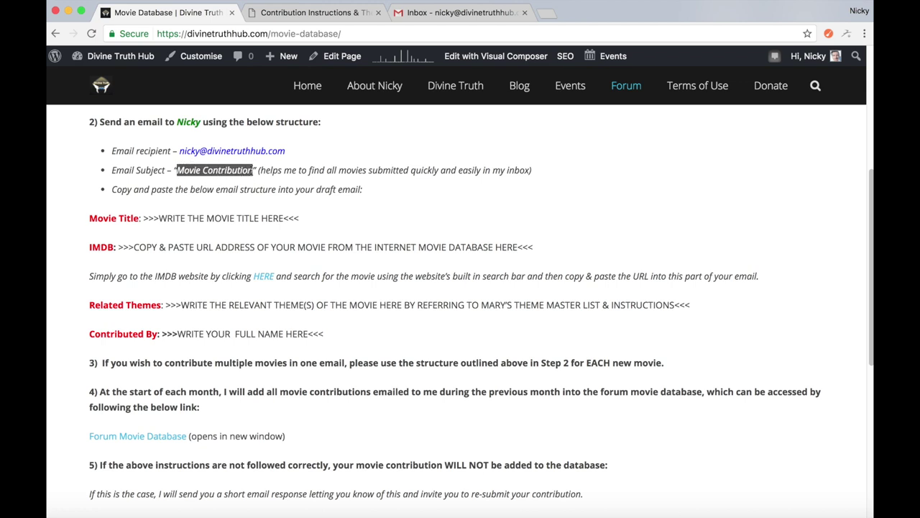
left_click(434, 18)
Paste 'Movie Contribution' as the subject and the site's movie template into the body
left_click(532, 248)
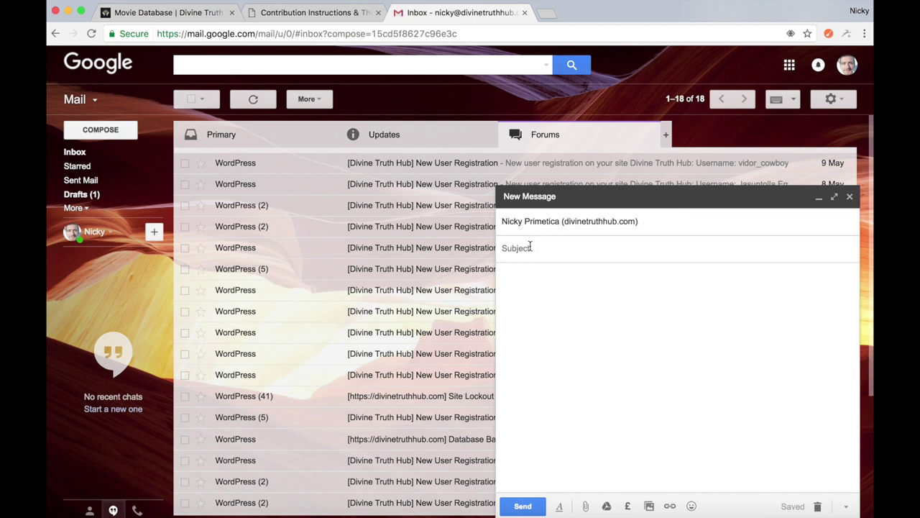
key("ctrl+v")
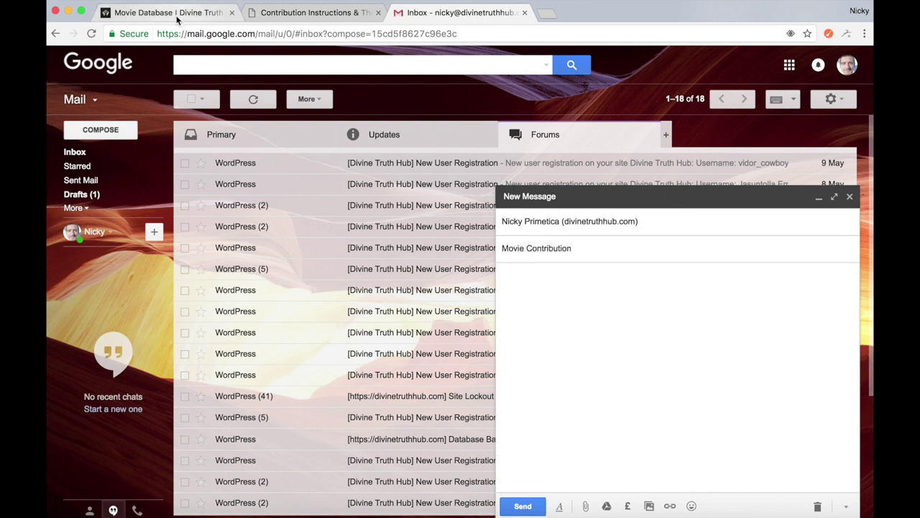
left_click(179, 14)
scroll(118, 151, "down", 1)
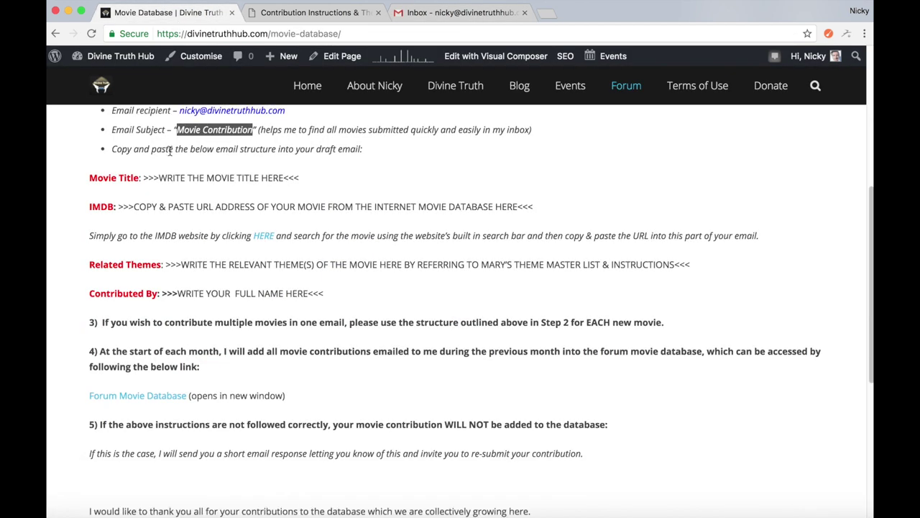
scroll(162, 152, "down", 1)
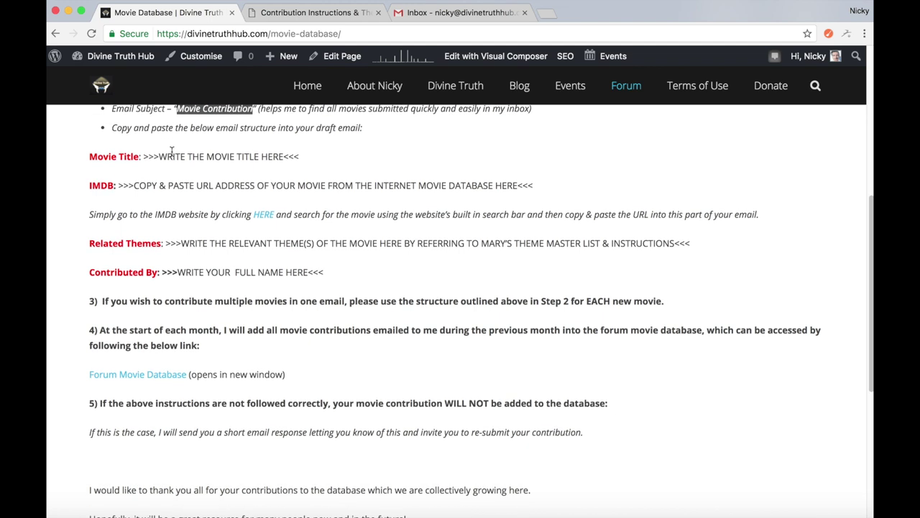
left_click_drag(90, 158, 126, 165)
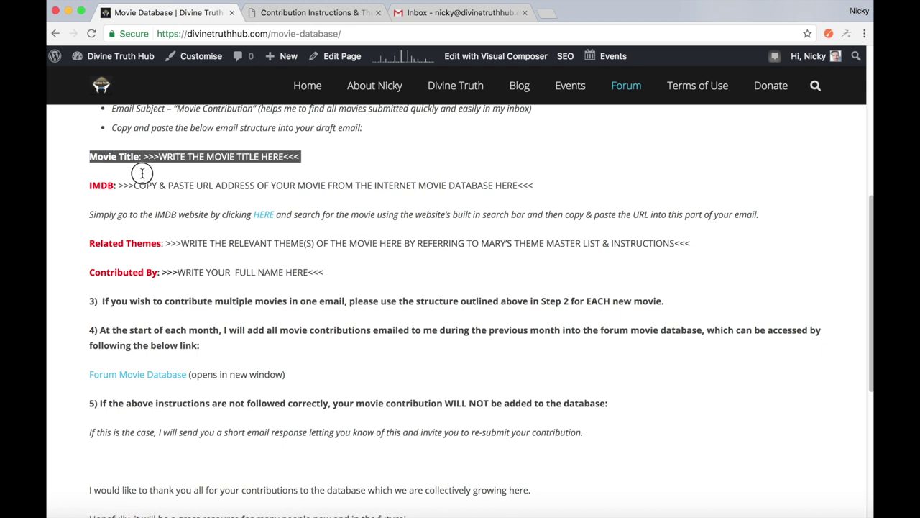
left_click_drag(143, 173, 325, 271)
key("super+c")
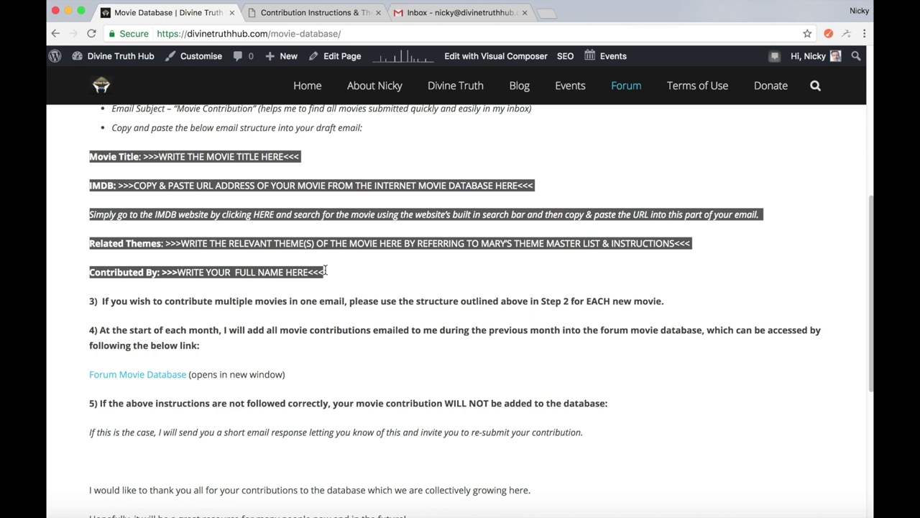
left_click(466, 17)
left_click(520, 277)
key("super+v")
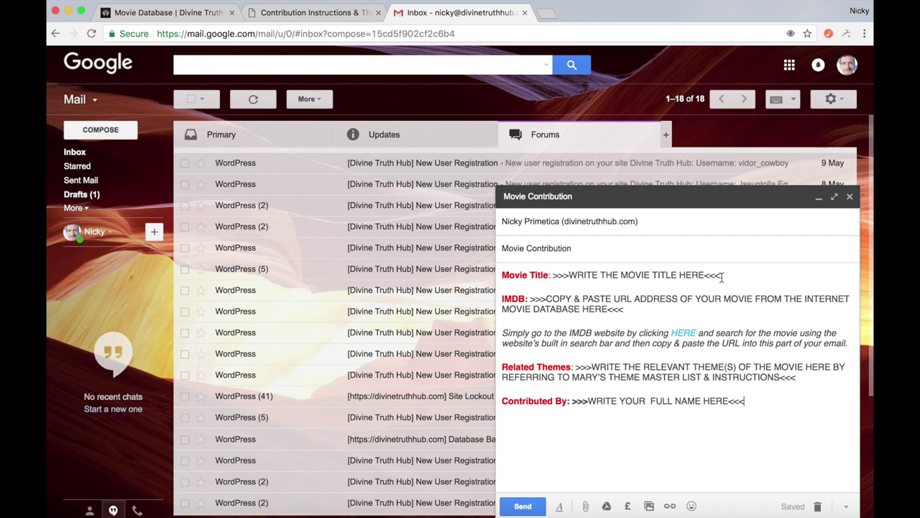
Set Movie Title to 'Forrest Gump (1994)' and open imdb.com from the HERE link
left_click_drag(720, 275, 552, 275)
type("Forre")
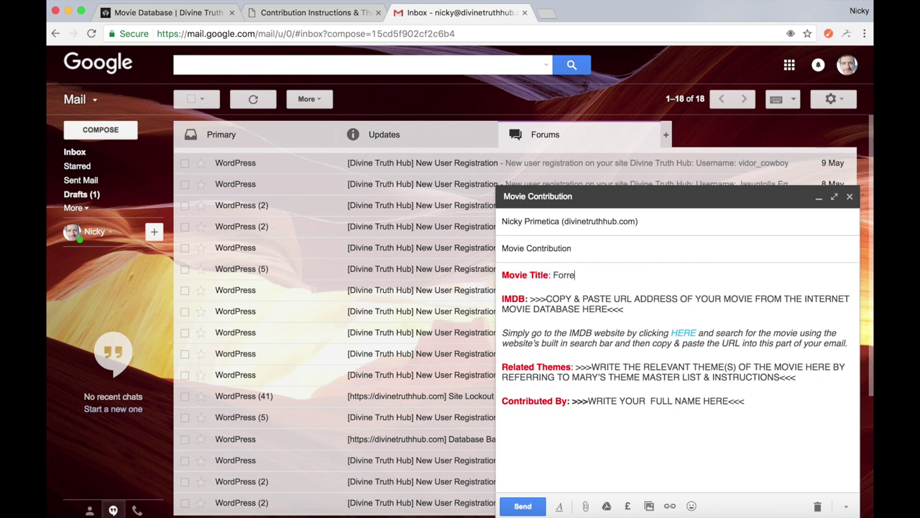
type("st Gump (1994)")
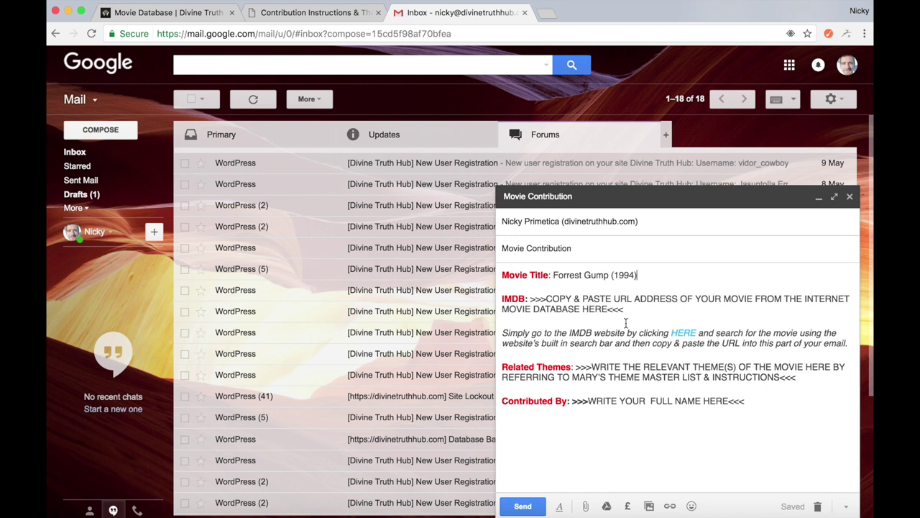
left_click(683, 332)
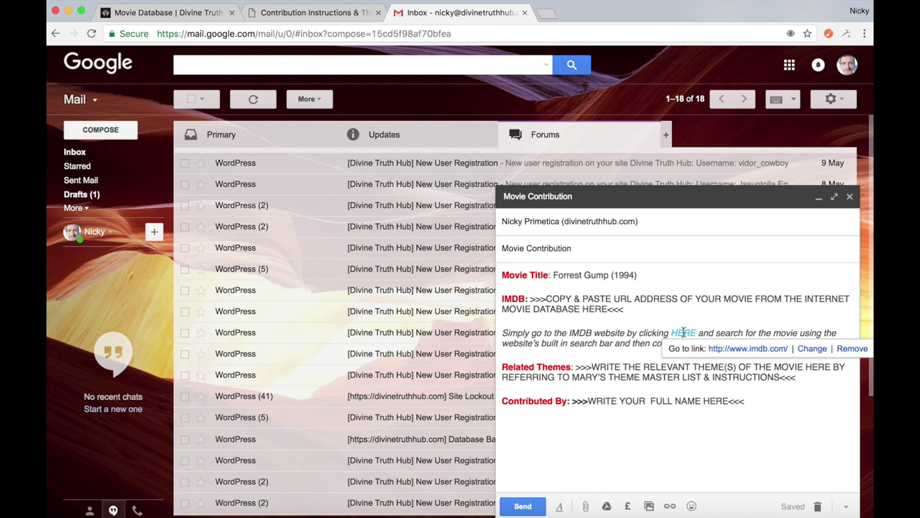
left_click(760, 350)
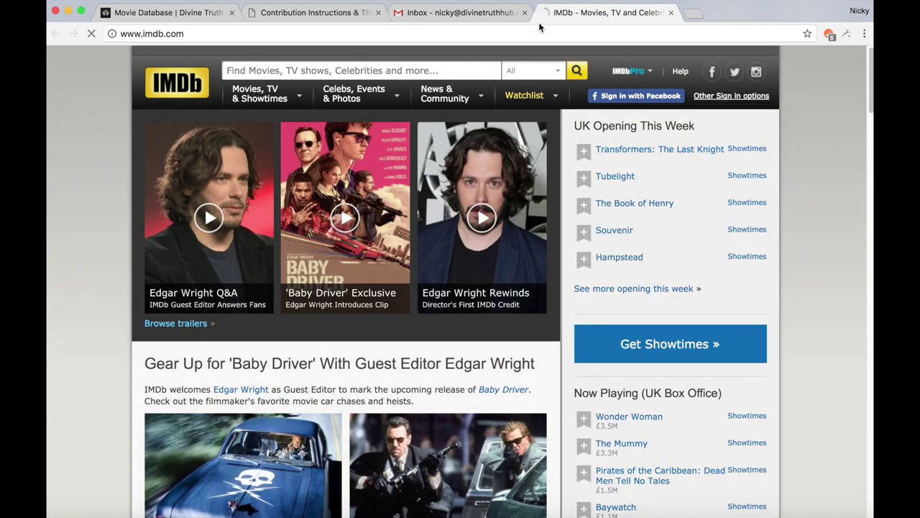
left_click(451, 17)
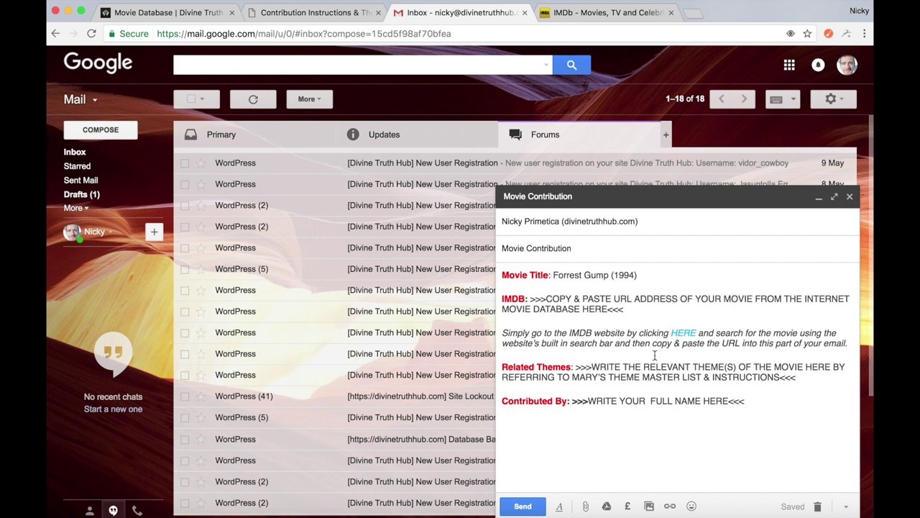
Search IMDb for 'forrest', open the Forrest Gump (1994) title page, and copy its URL
left_click(610, 16)
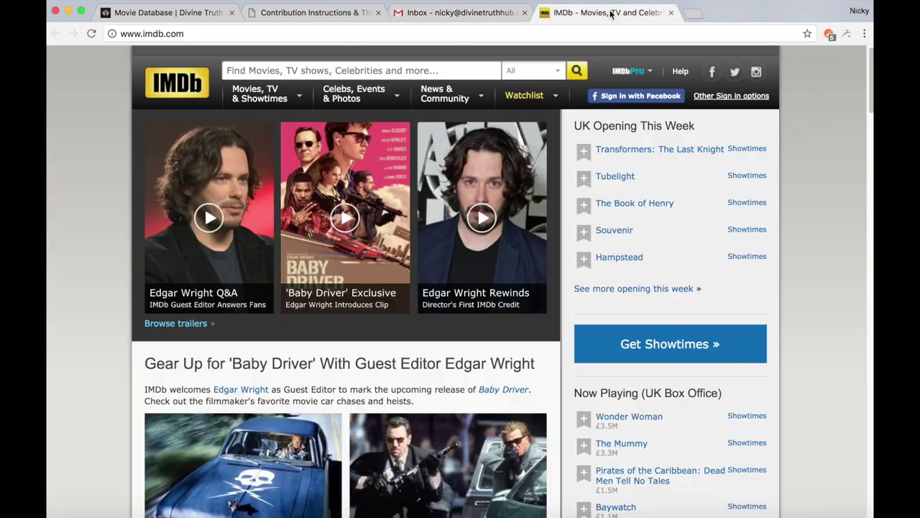
left_click(431, 70)
type("f")
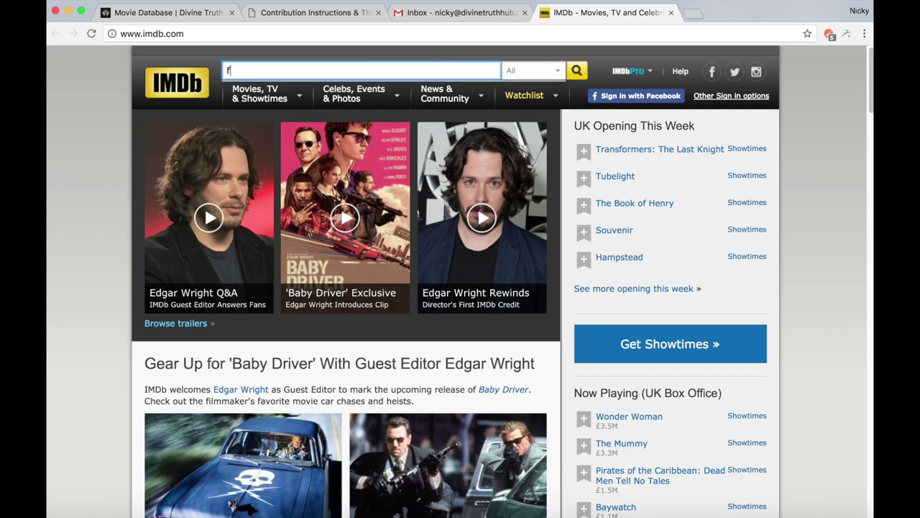
type("orrest")
key("Down")
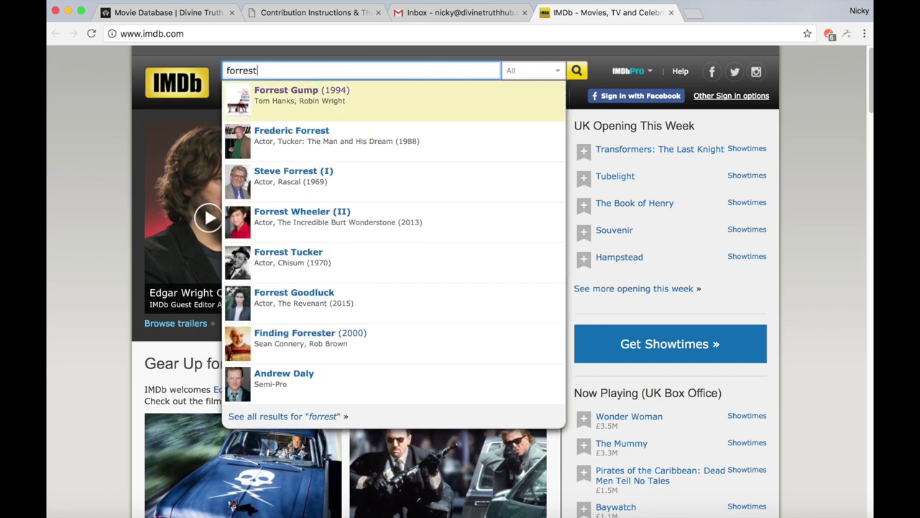
key("Return")
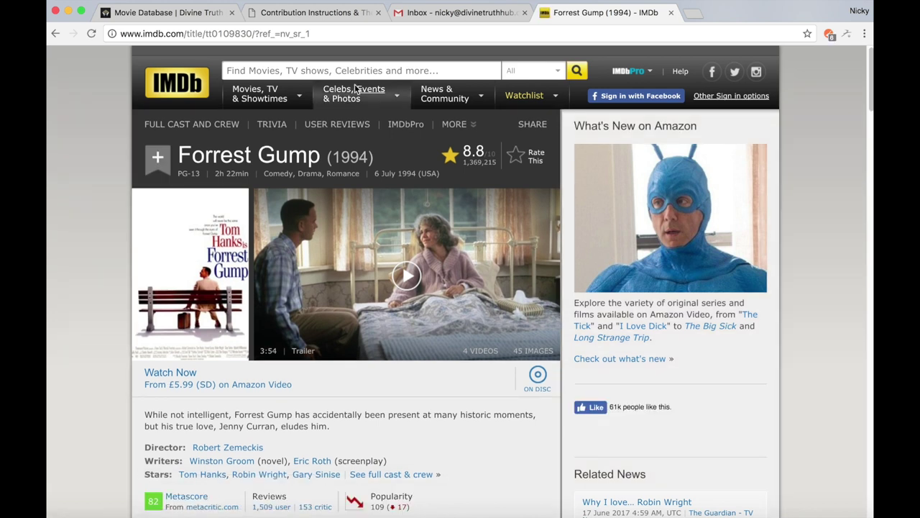
left_click_drag(376, 156, 328, 157)
left_click(327, 157)
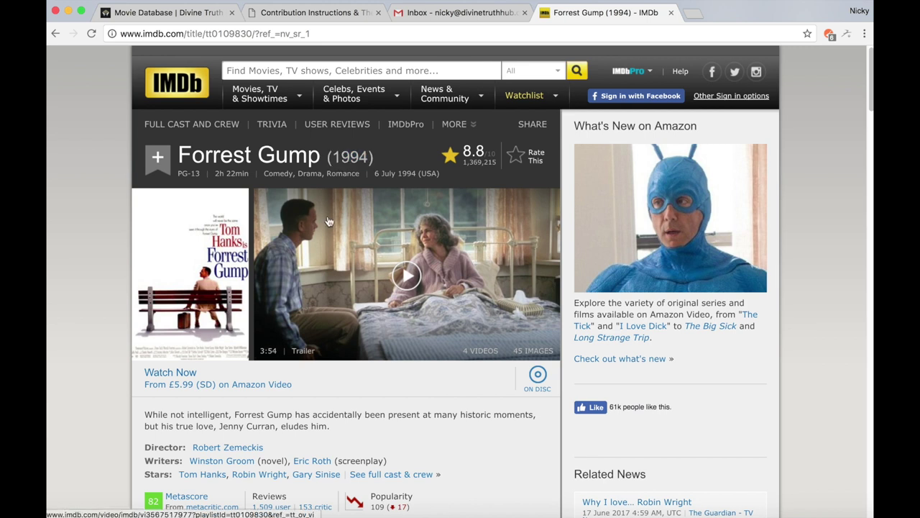
left_click(322, 33)
key("super+c")
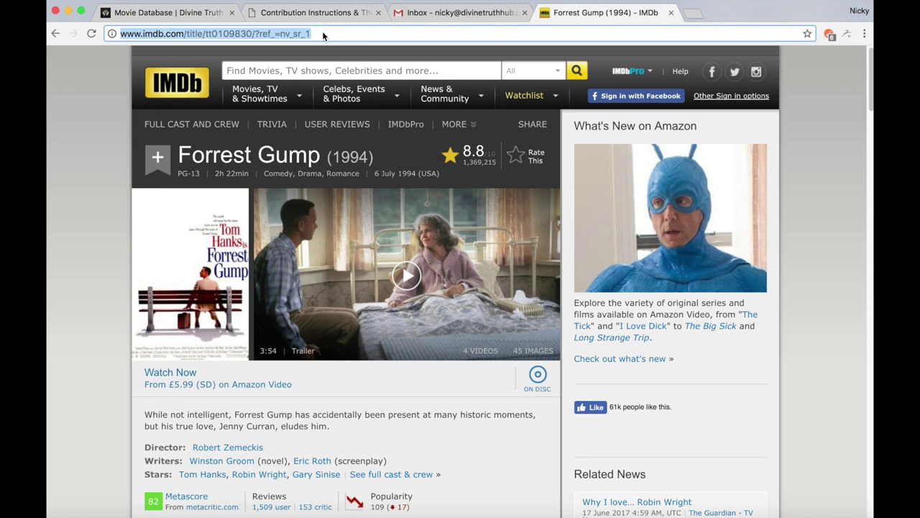
left_click(422, 16)
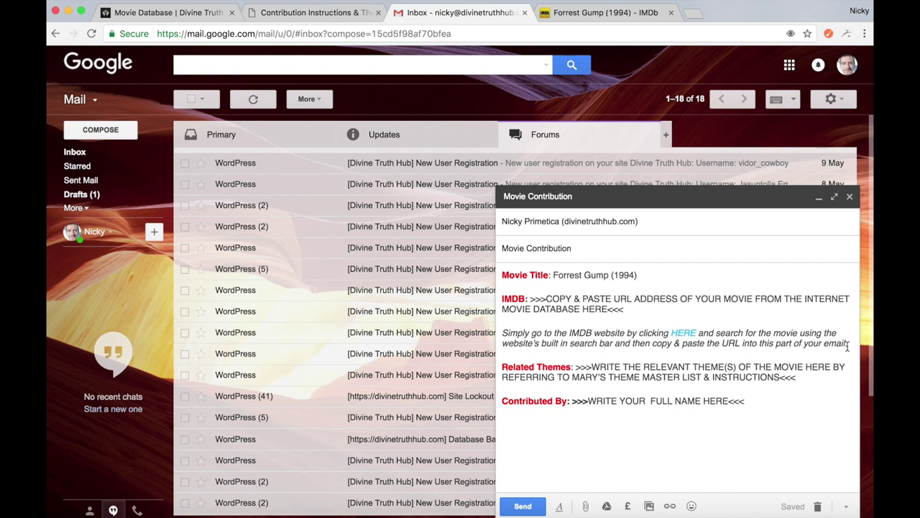
Replace the IMDB placeholder and instruction line with the Forrest Gump IMDb URL
left_click_drag(850, 343, 530, 299)
key("super+v")
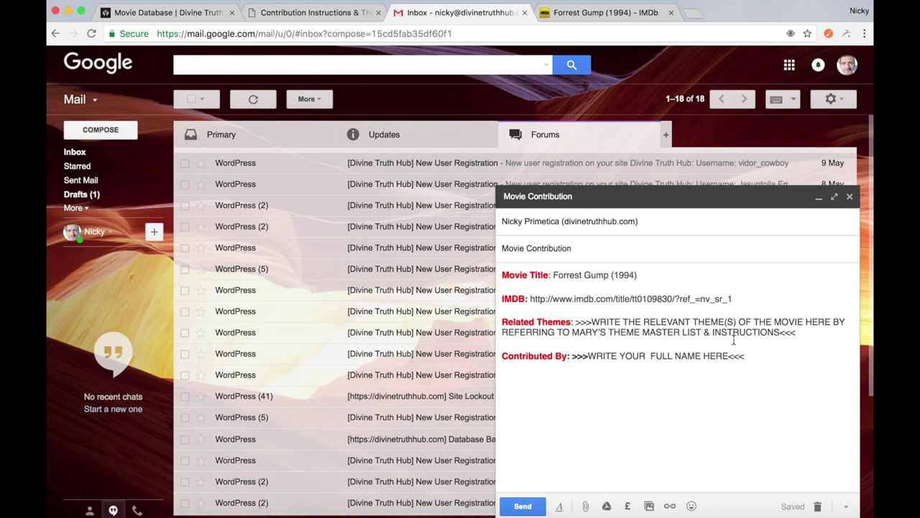
left_click(164, 13)
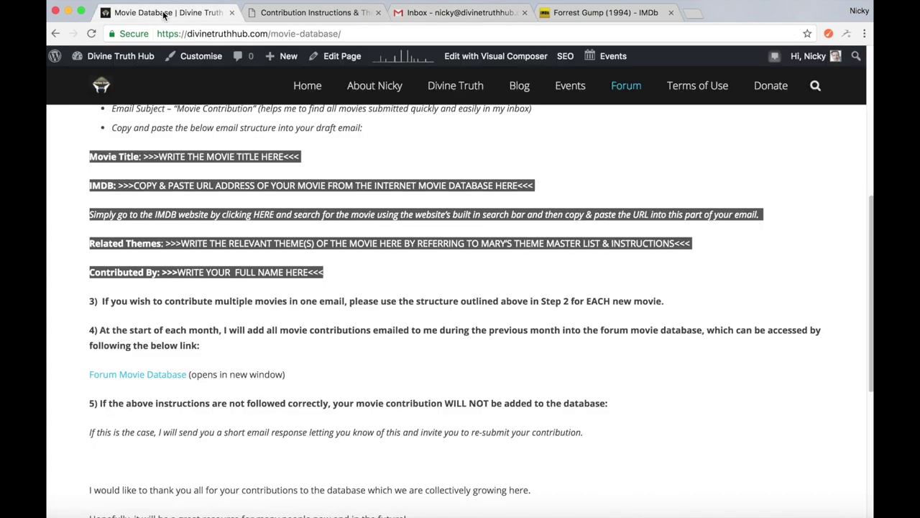
Copy 'Faith in God' from the theme master list into the Related Themes line
left_click(320, 13)
scroll(310, 306, "up", 15)
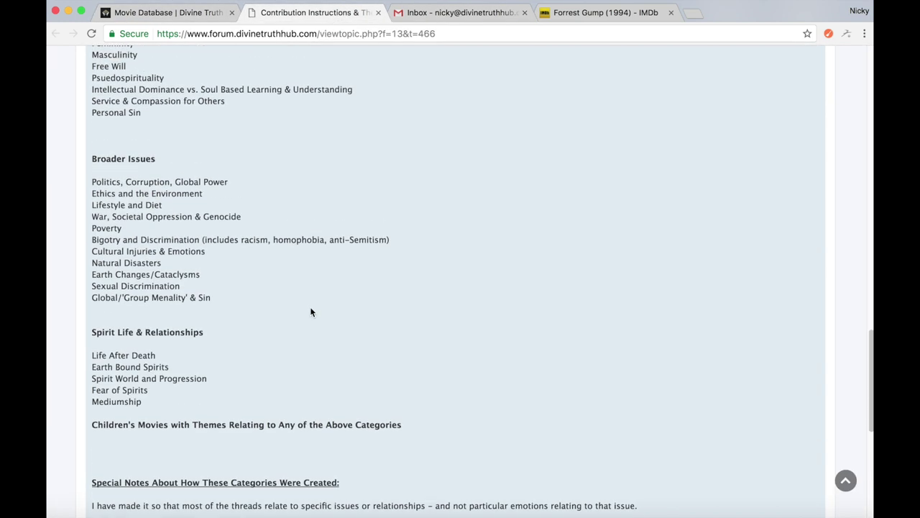
scroll(311, 312, "up", 15)
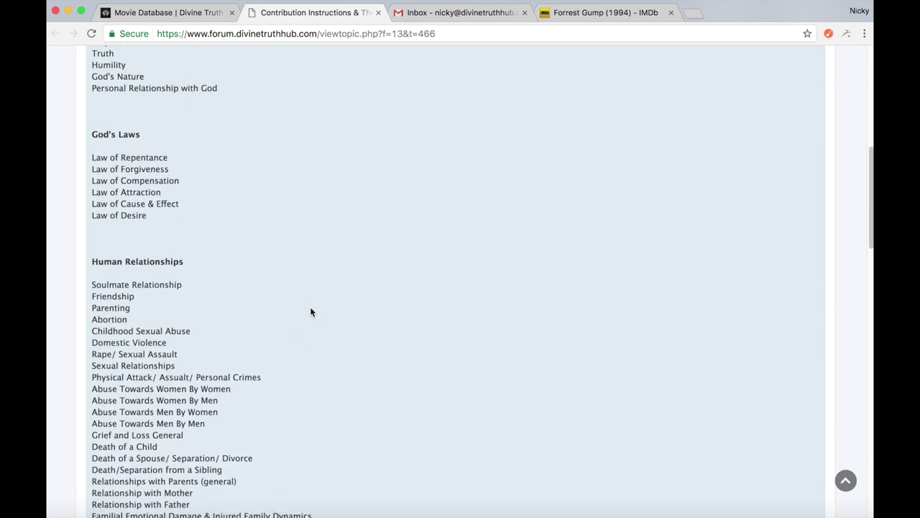
scroll(311, 312, "down", 5)
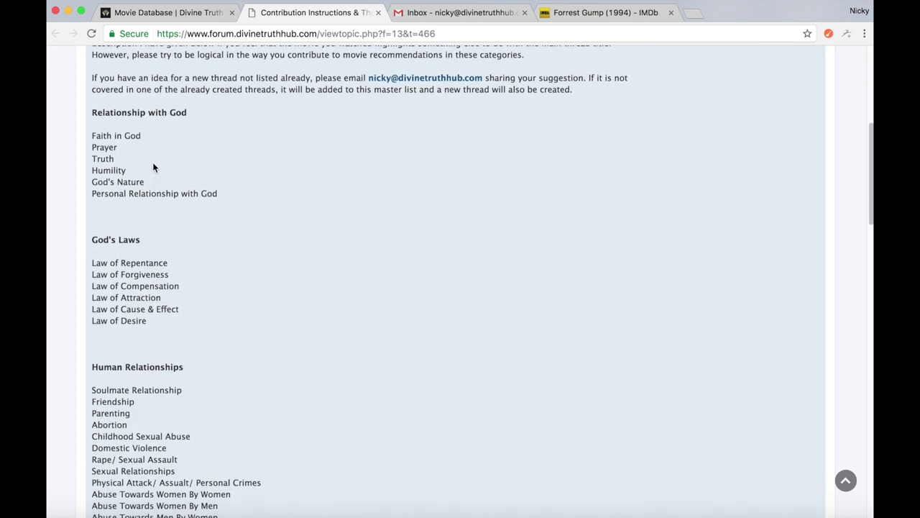
scroll(146, 140, "down", 1)
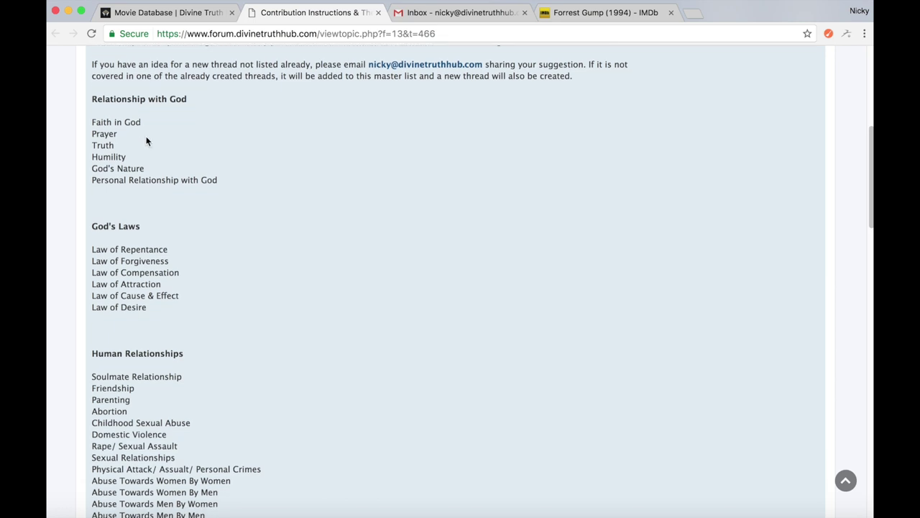
left_click_drag(146, 122, 92, 122)
key("ctrl+c")
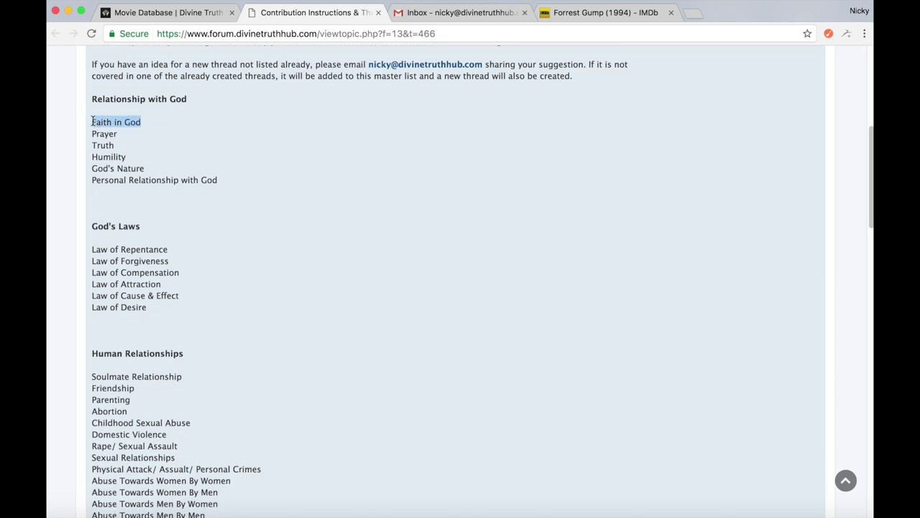
left_click(455, 13)
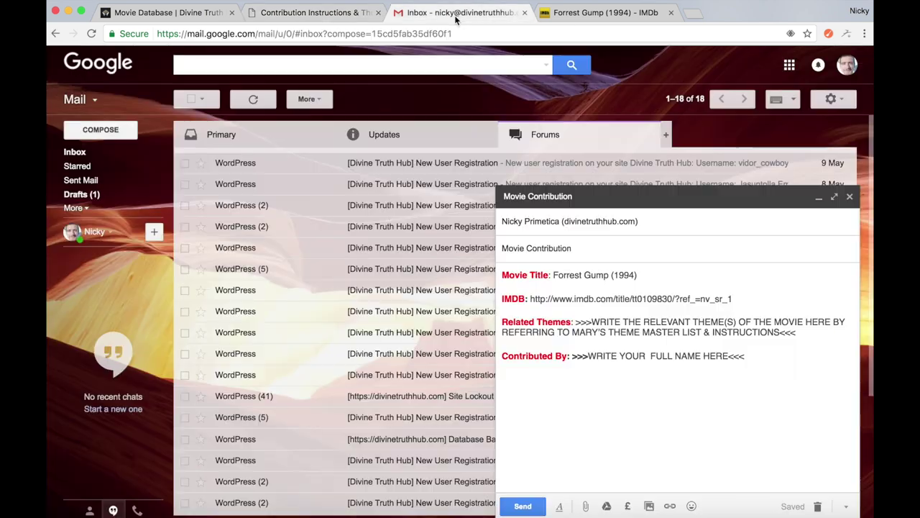
left_click_drag(796, 332, 578, 323)
key("ctrl+v")
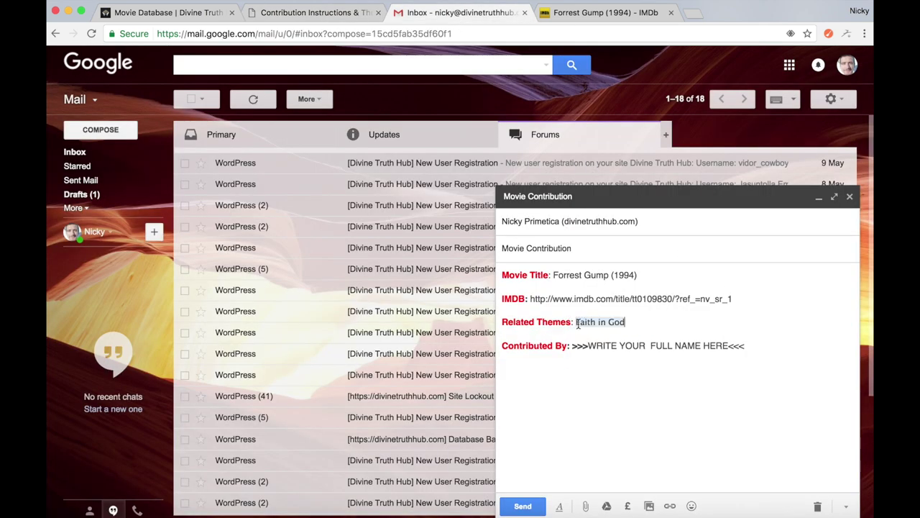
Append the theme 'Experiencing the Real &/or 'Childlike' Self' after Faith in God
left_click(175, 15)
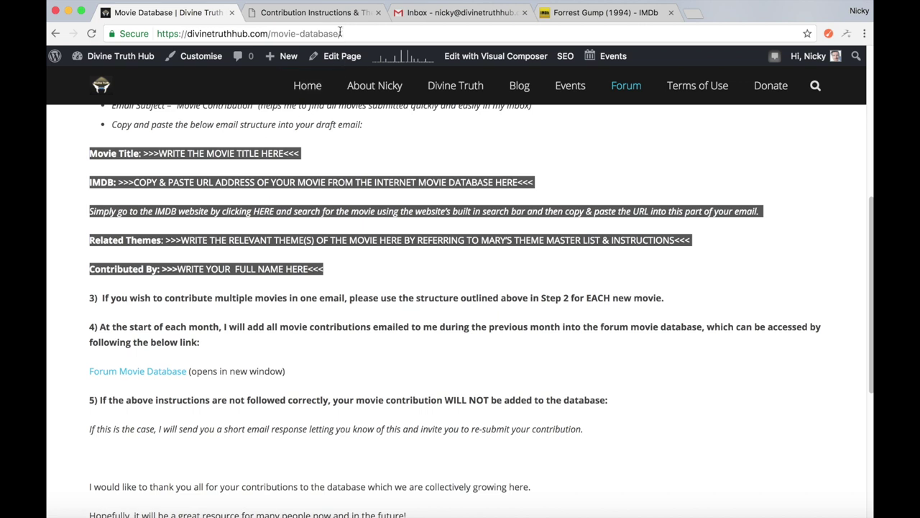
left_click(316, 12)
scroll(234, 311, "down", 10)
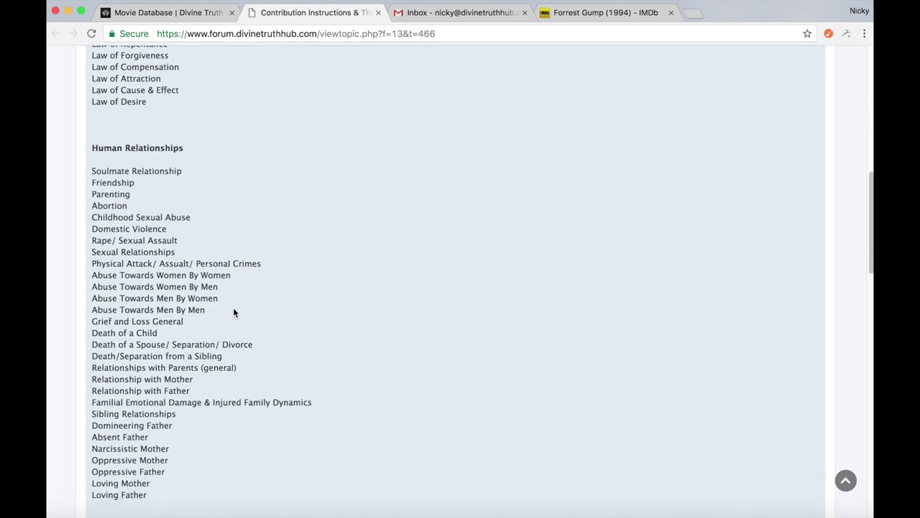
scroll(233, 311, "down", 9)
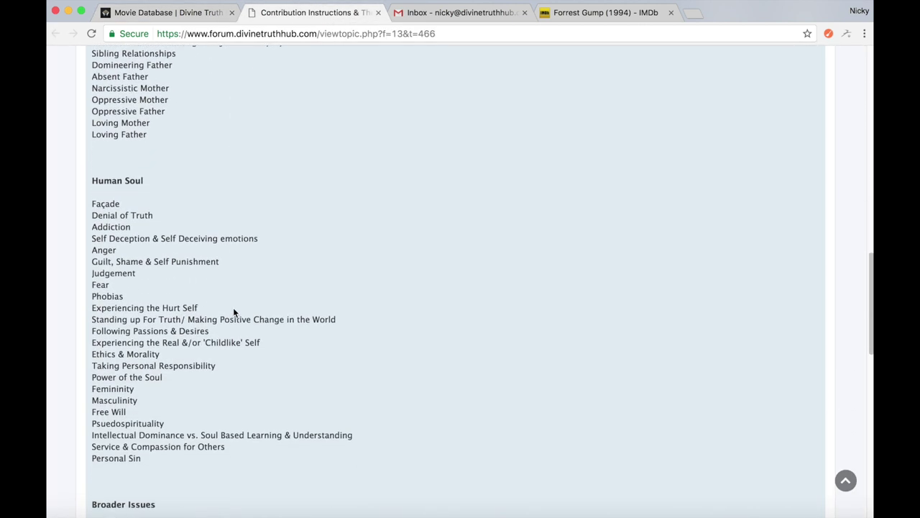
left_click_drag(261, 286, 91, 285)
key("super+c")
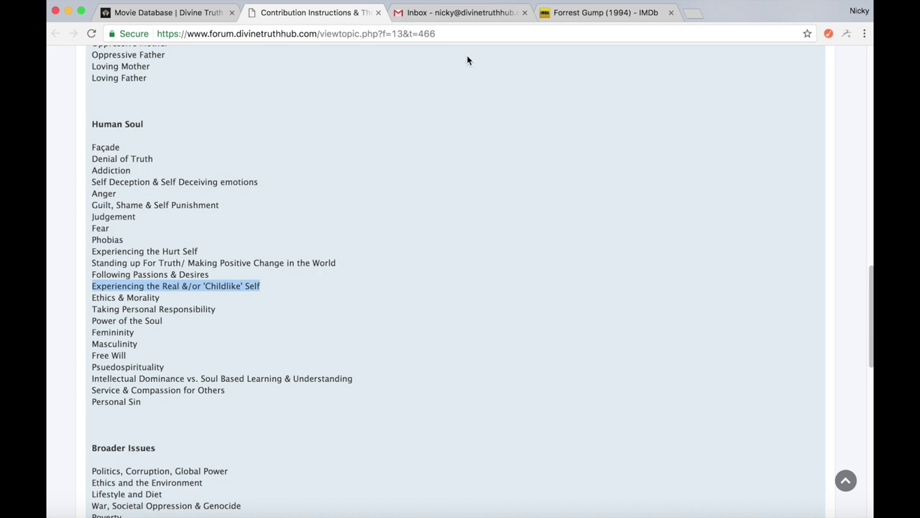
left_click(478, 13)
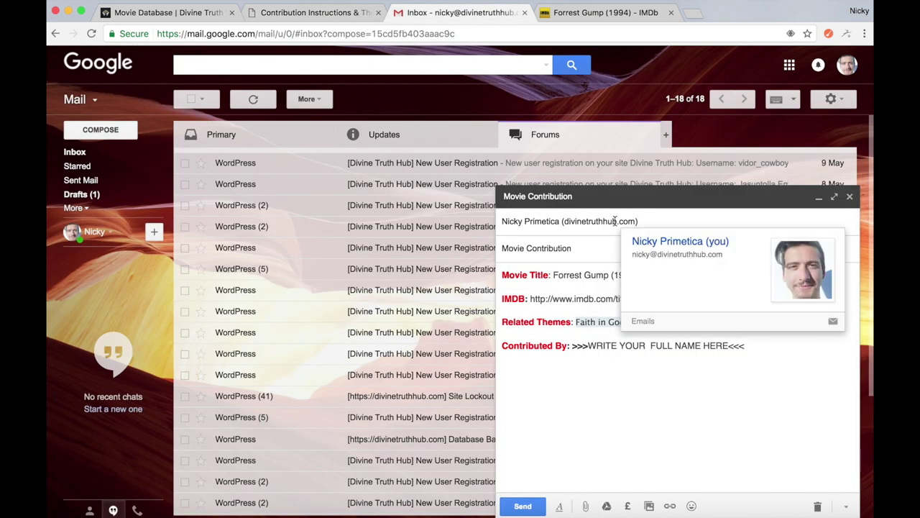
key("super+v")
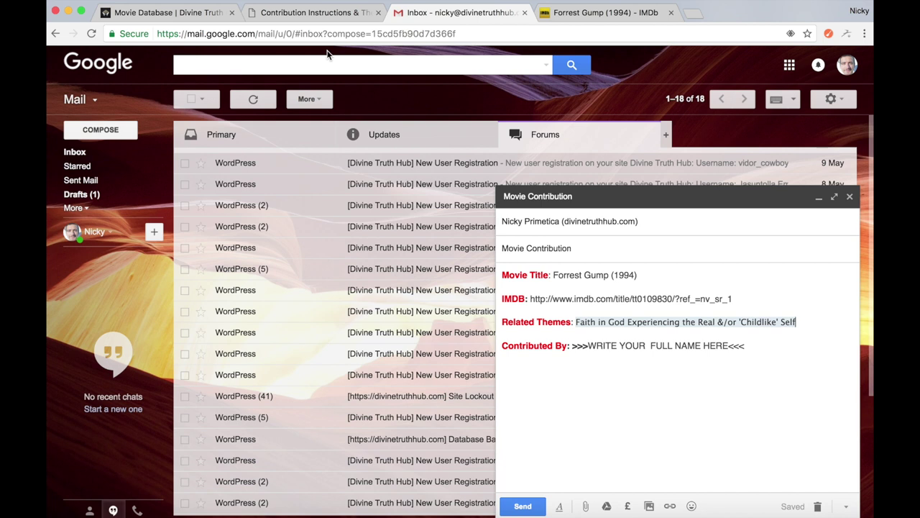
left_click(191, 12)
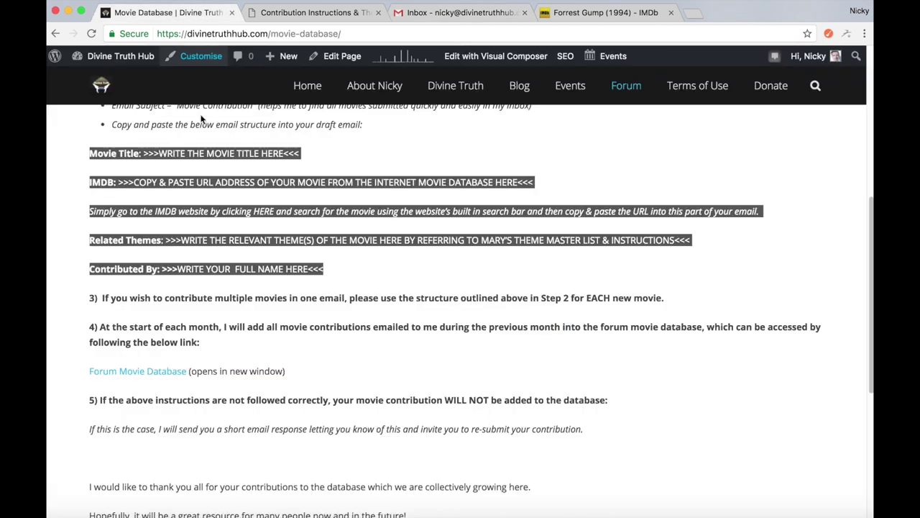
left_click(316, 12)
scroll(251, 312, "down", 10)
scroll(252, 314, "up", 3)
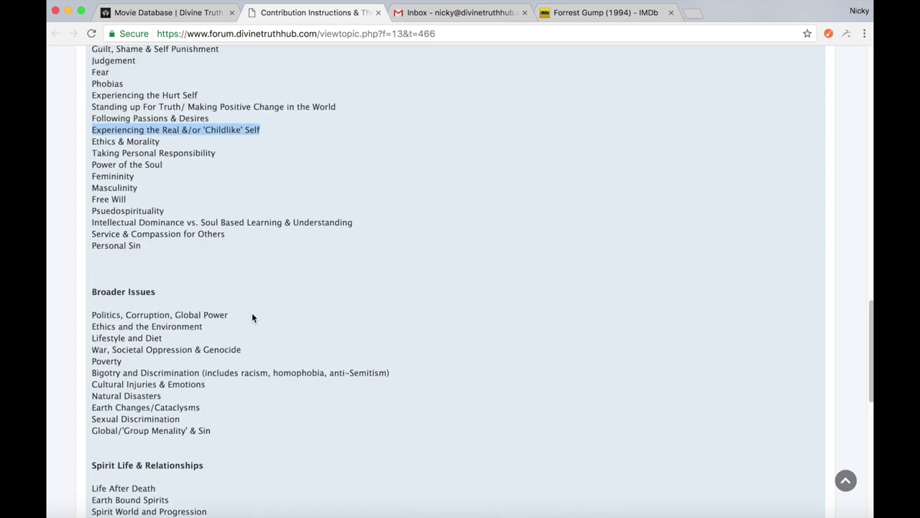
left_click(481, 13)
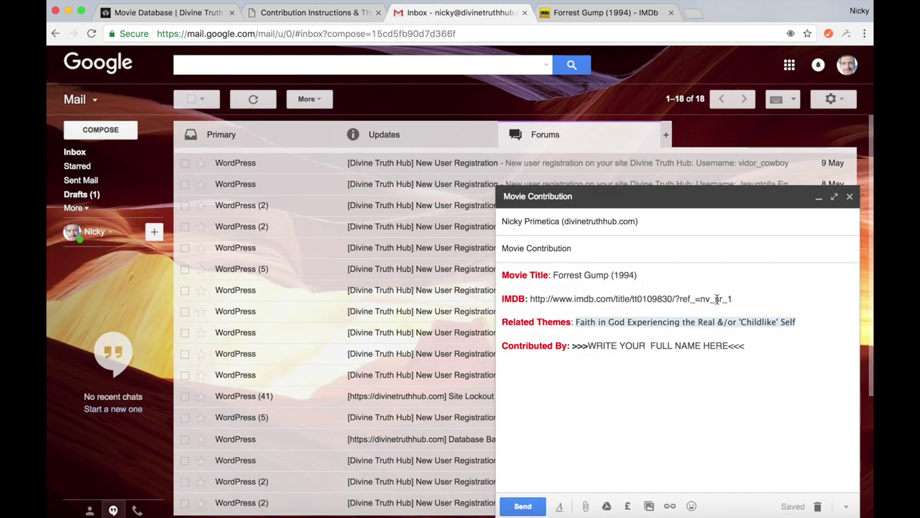
Replace the Contributed By full-name placeholder with the contributor's full name
left_click(808, 323)
left_click_drag(750, 349, 572, 345)
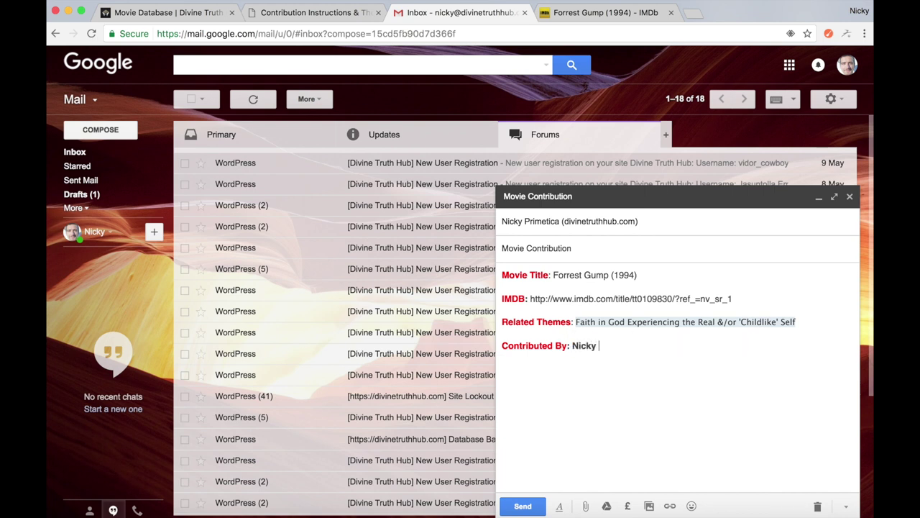
key("Return")
key("Return")
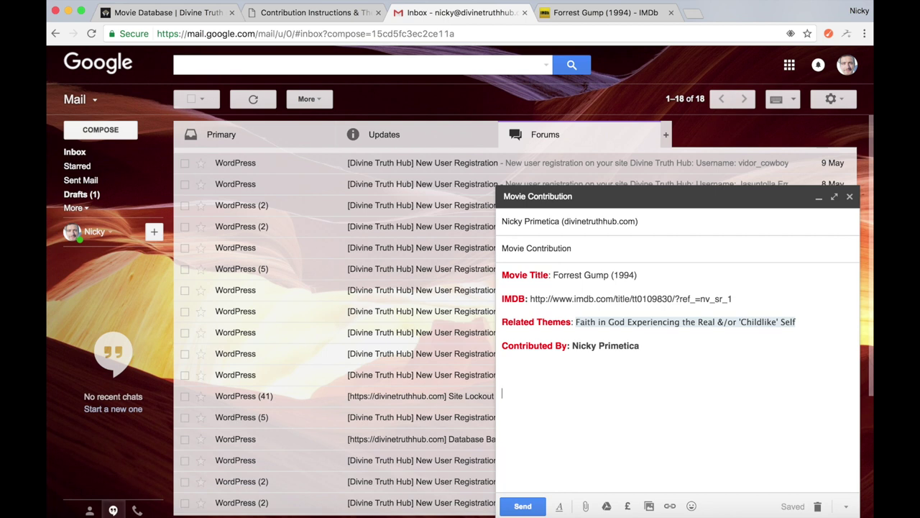
key("BackSpace")
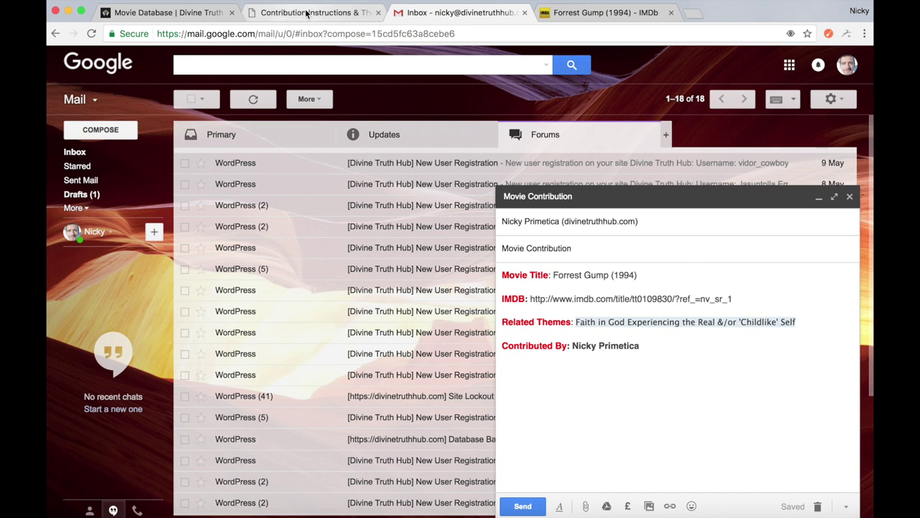
Paste a second copy of the contribution template below the Forrest Gump entry
left_click(183, 12)
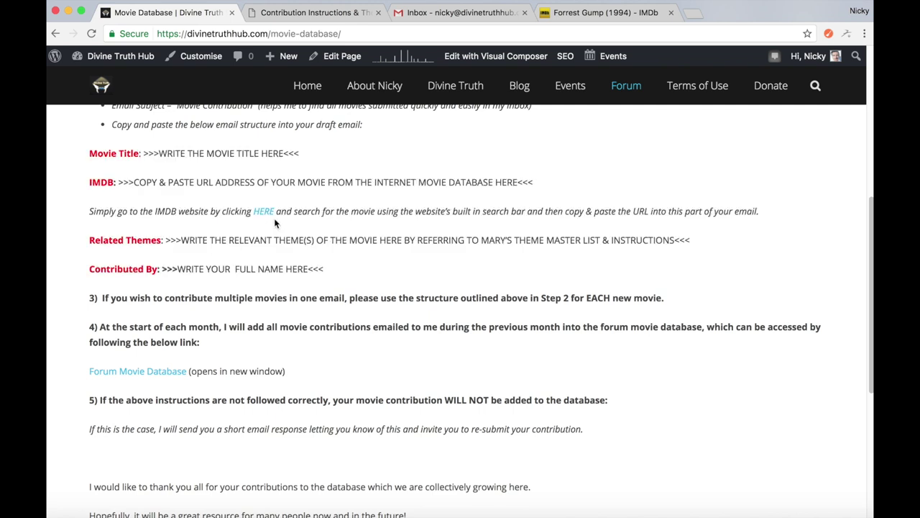
scroll(60, 179, "up", 1)
left_click_drag(89, 173, 326, 291)
key("super+c")
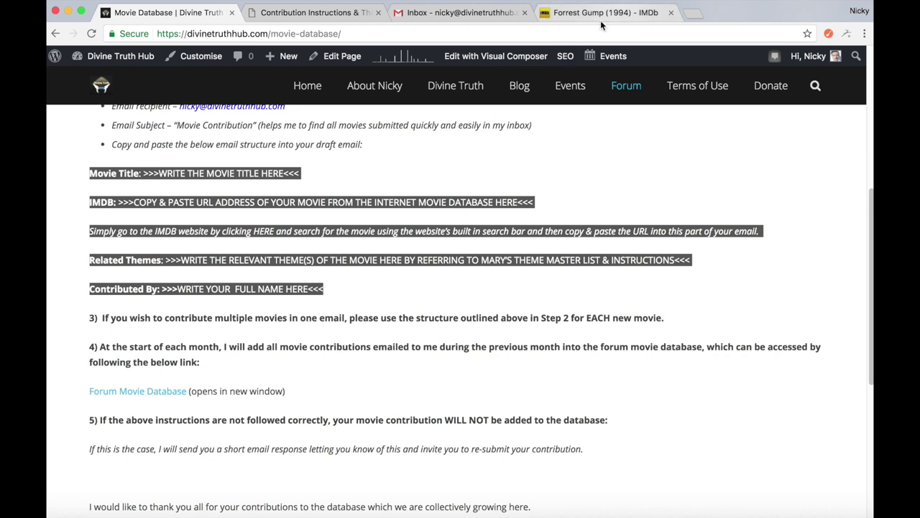
left_click(463, 14)
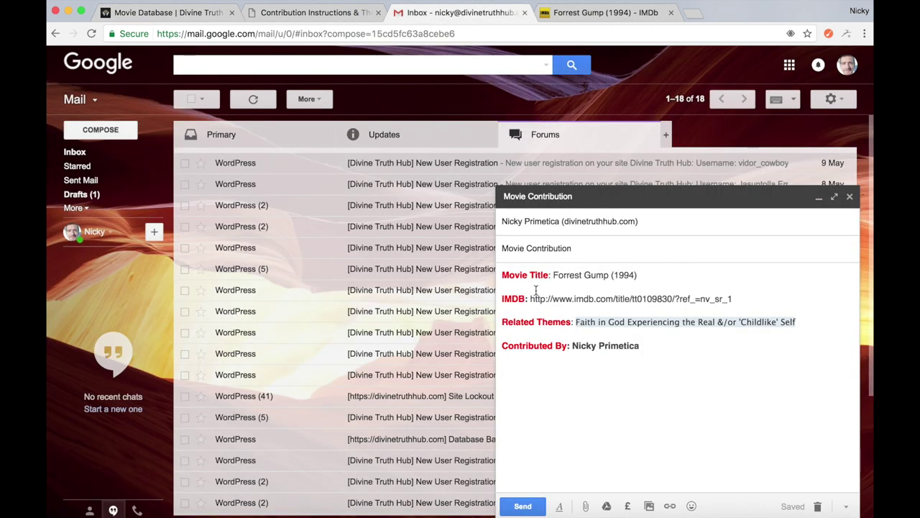
key("super+v")
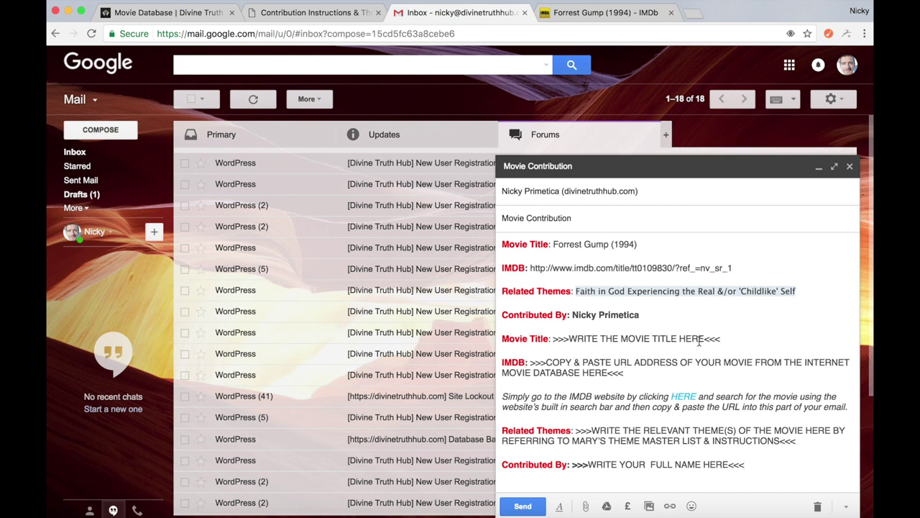
Set the second Movie Title to 'Ghost (1990)' and send the email
left_click_drag(721, 338, 552, 343)
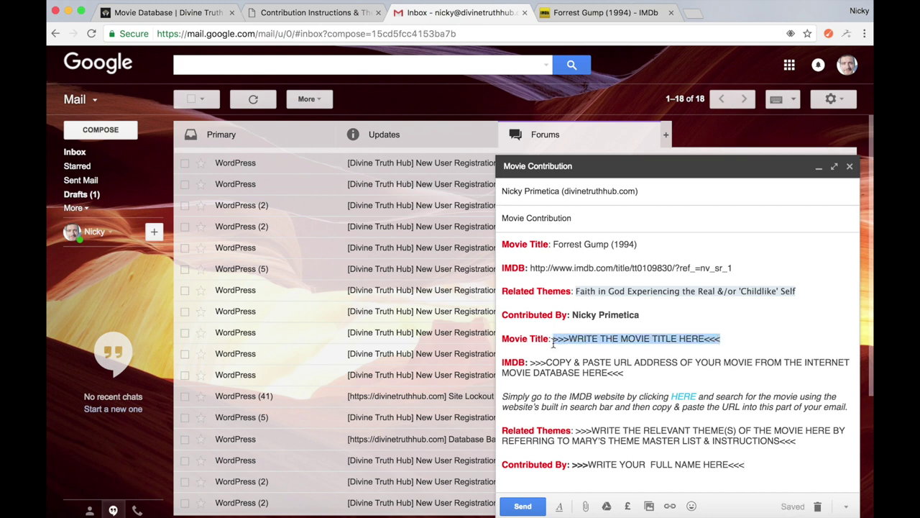
type("Ghost (1990)")
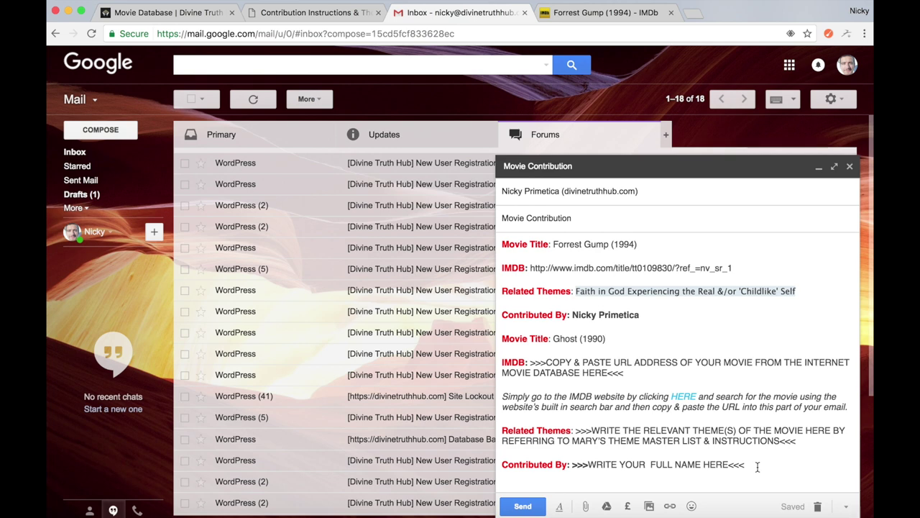
left_click(527, 506)
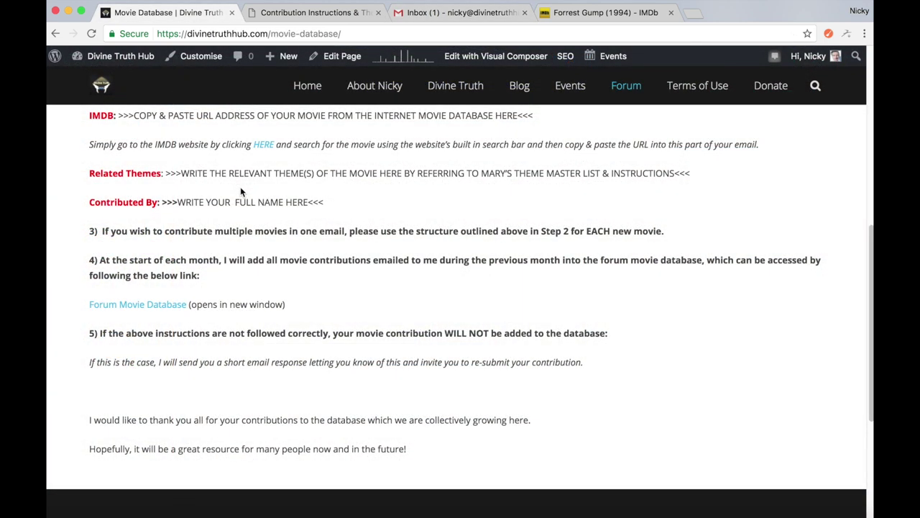
Browse the DTH Forum Movie Database topic list and open 'War, Societal Oppression & Genocide'
left_click(317, 15)
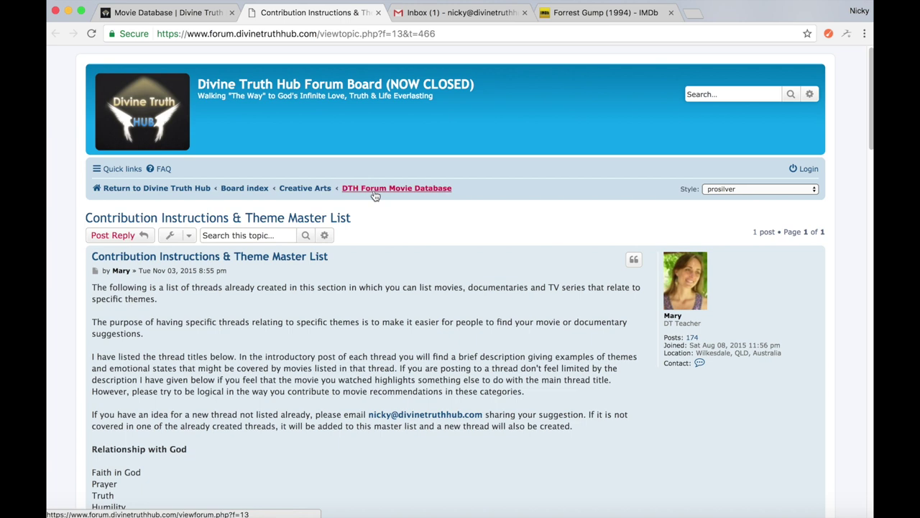
left_click(396, 189)
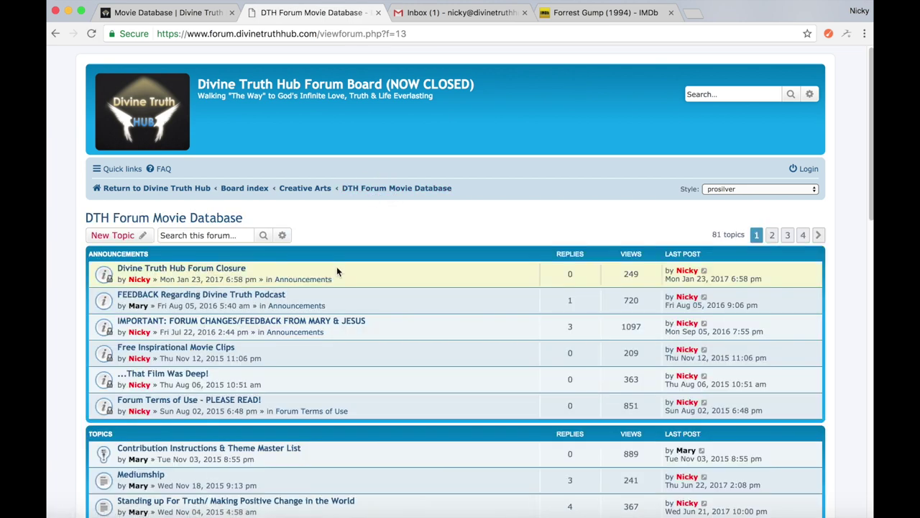
scroll(304, 305, "down", 5)
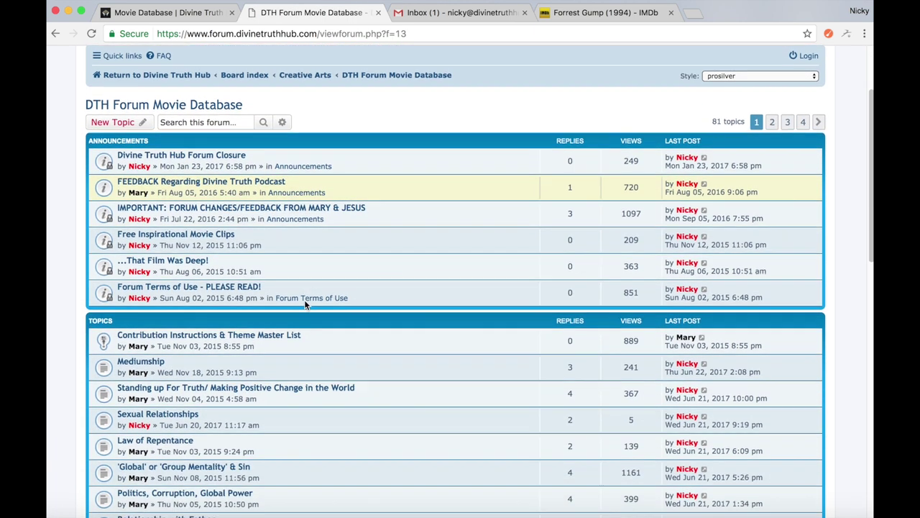
scroll(304, 305, "down", 2)
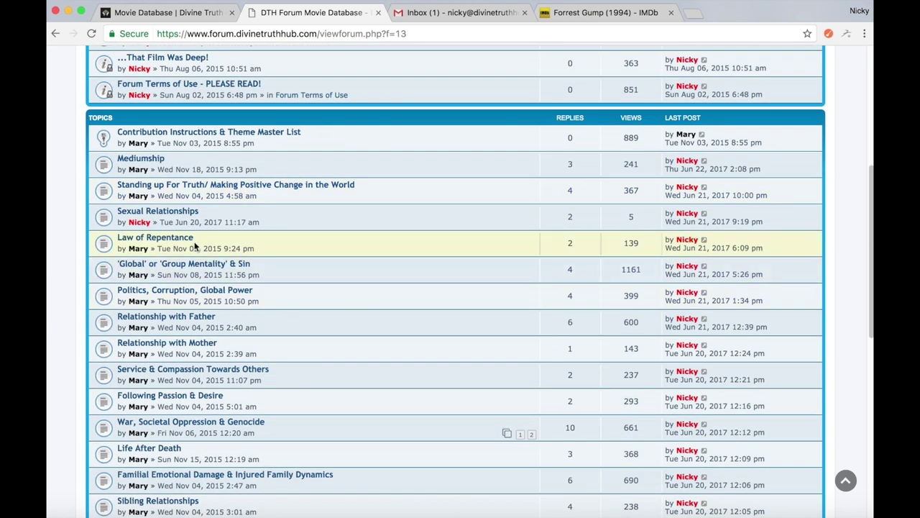
scroll(160, 218, "down", 5)
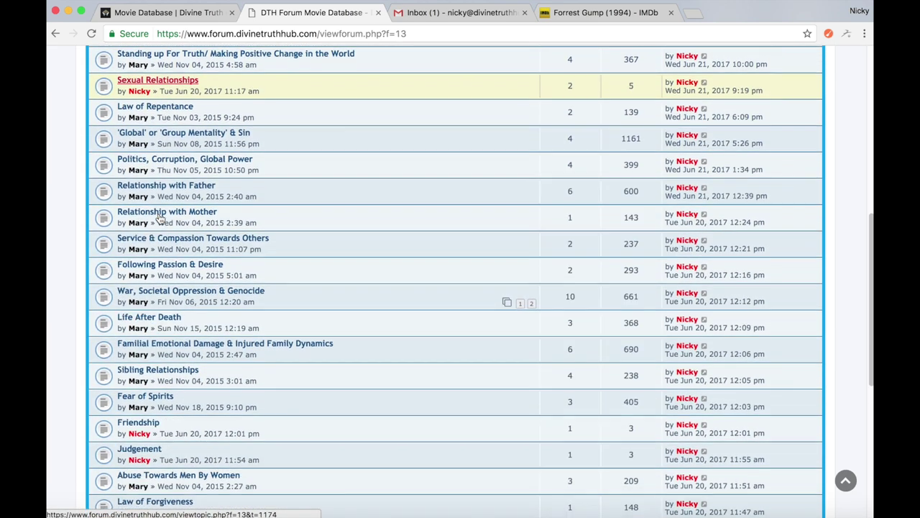
scroll(159, 218, "down", 3)
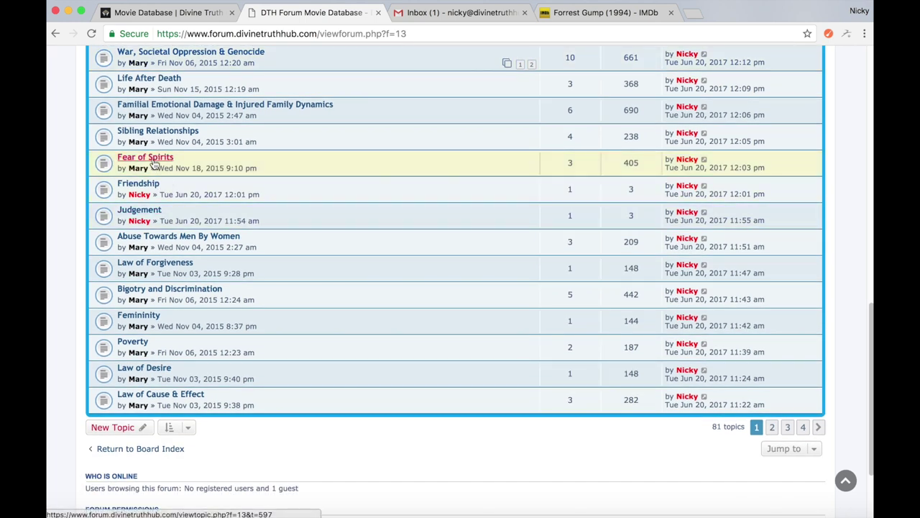
scroll(165, 201, "up", 4)
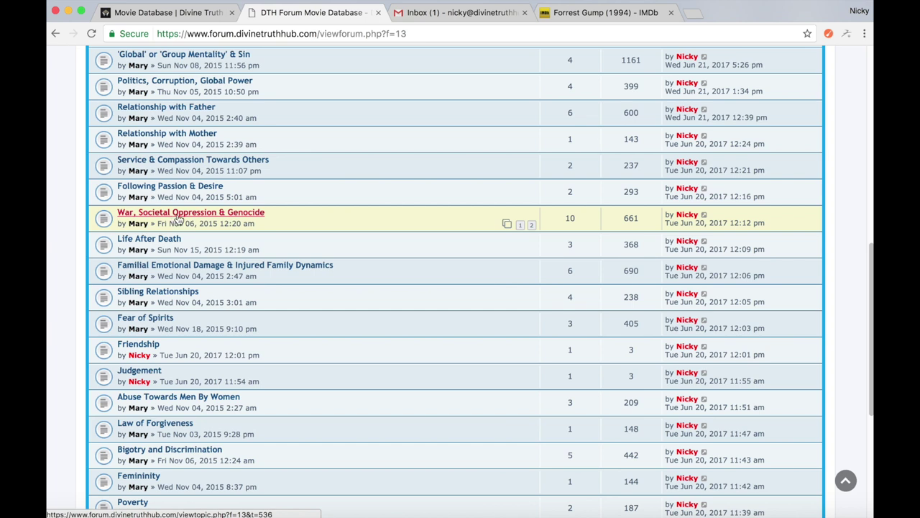
left_click(178, 216)
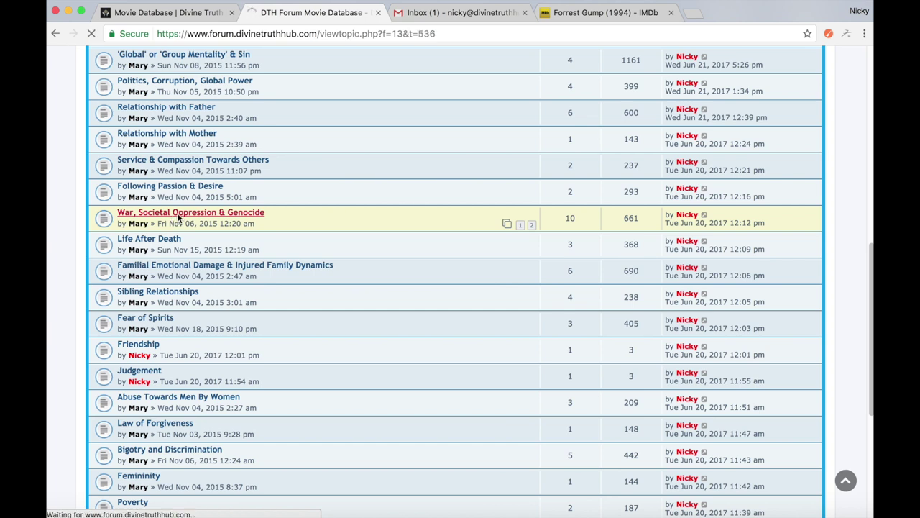
Read the start of the War, Societal Oppression & Genocide thread description, then go back to the topic list
scroll(177, 214, "down", 2)
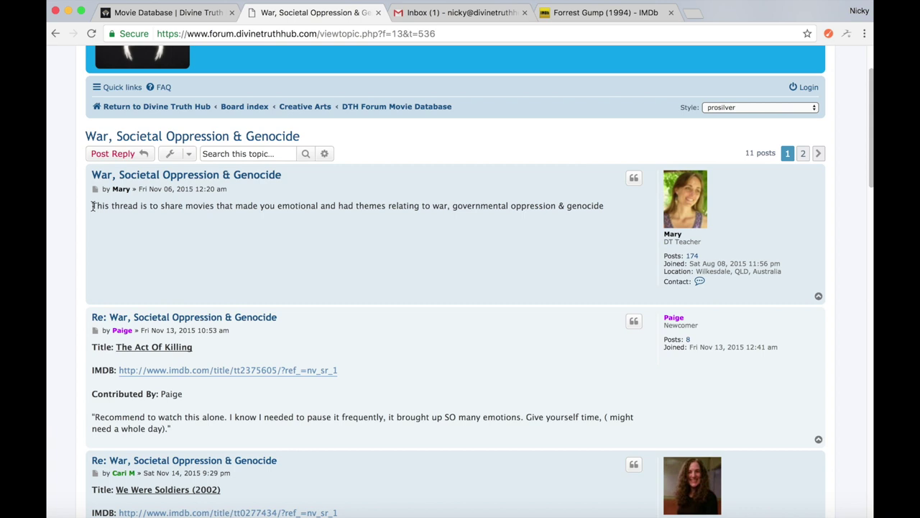
left_click_drag(93, 206, 318, 206)
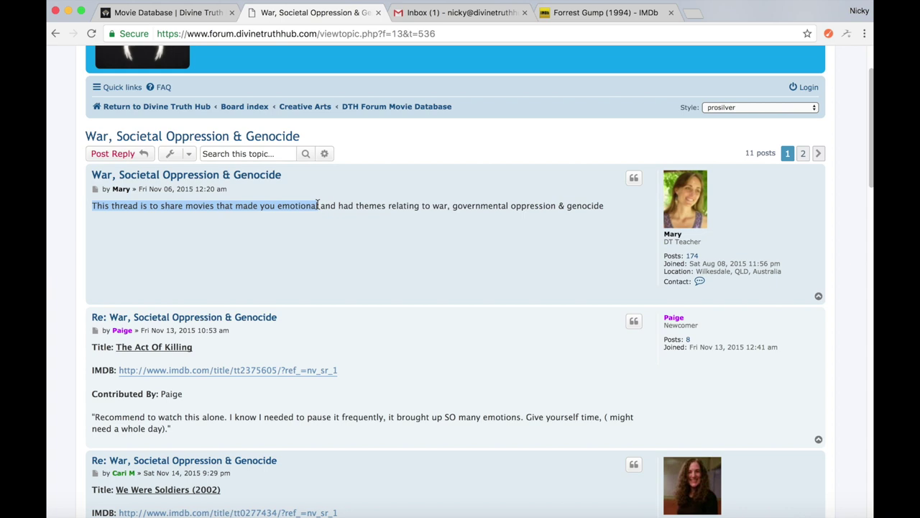
left_click(321, 230)
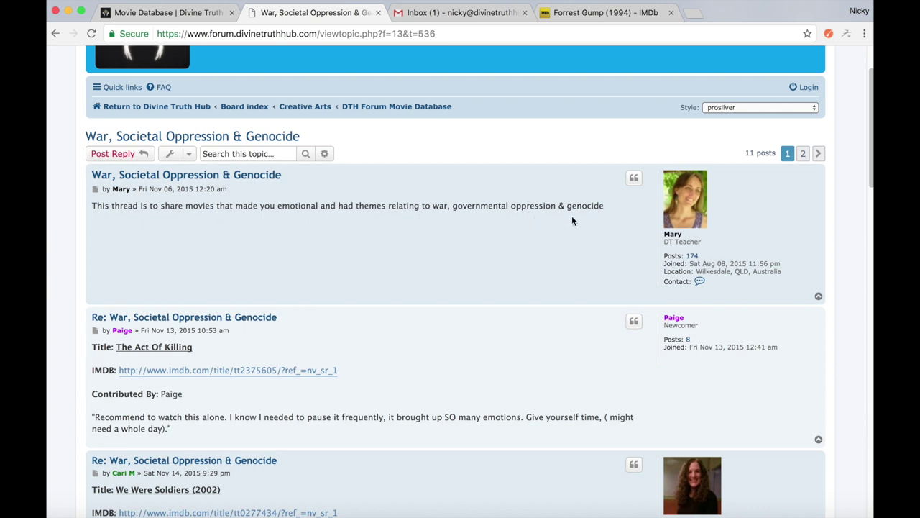
left_click(55, 33)
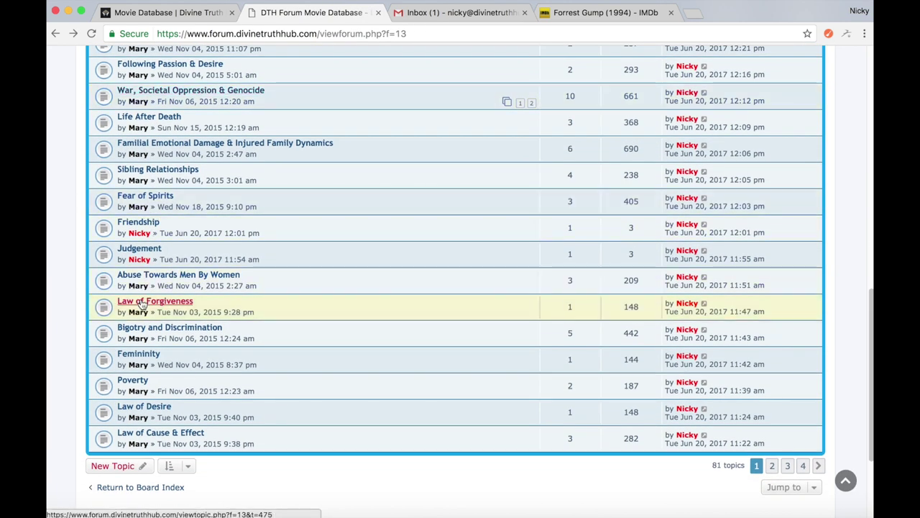
left_click(143, 303)
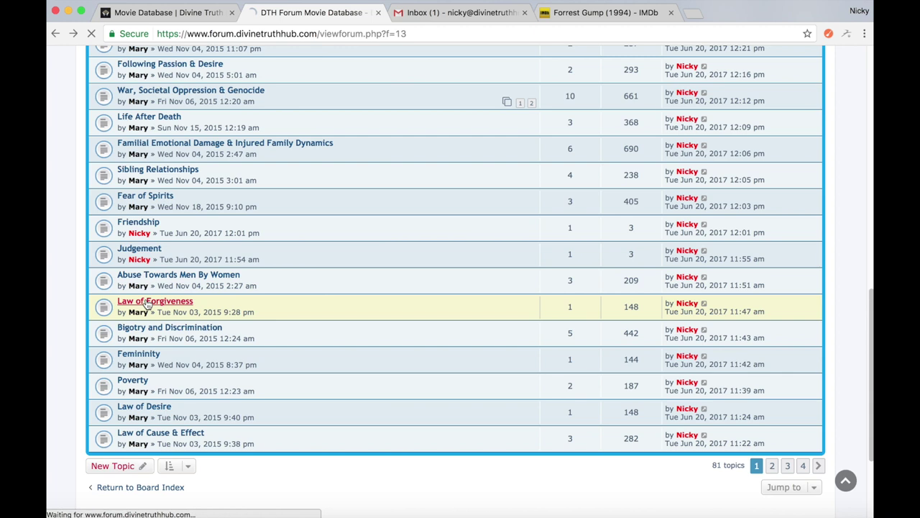
scroll(147, 303, "down", 2)
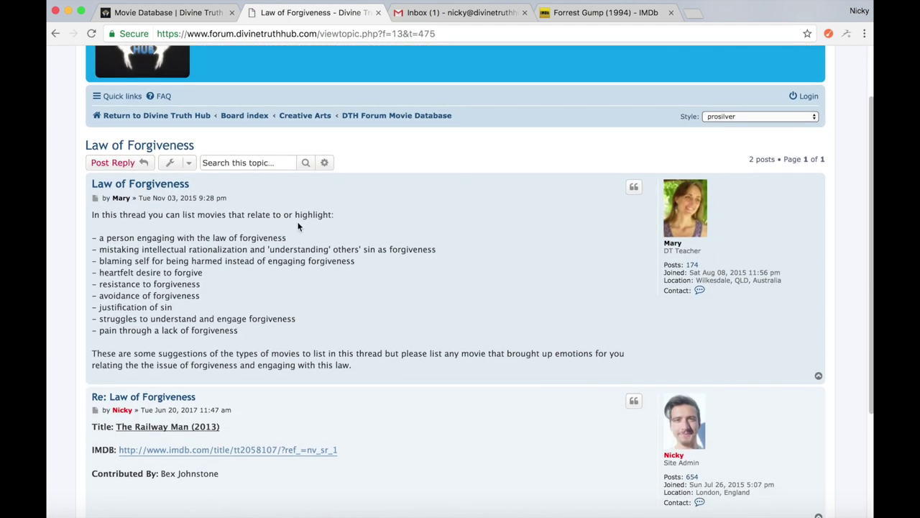
scroll(299, 227, "down", 2)
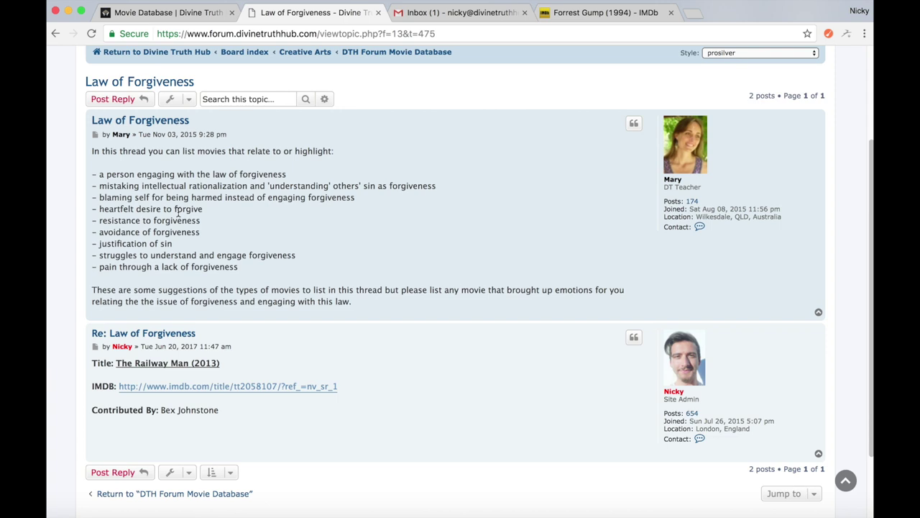
scroll(177, 214, "up", 3)
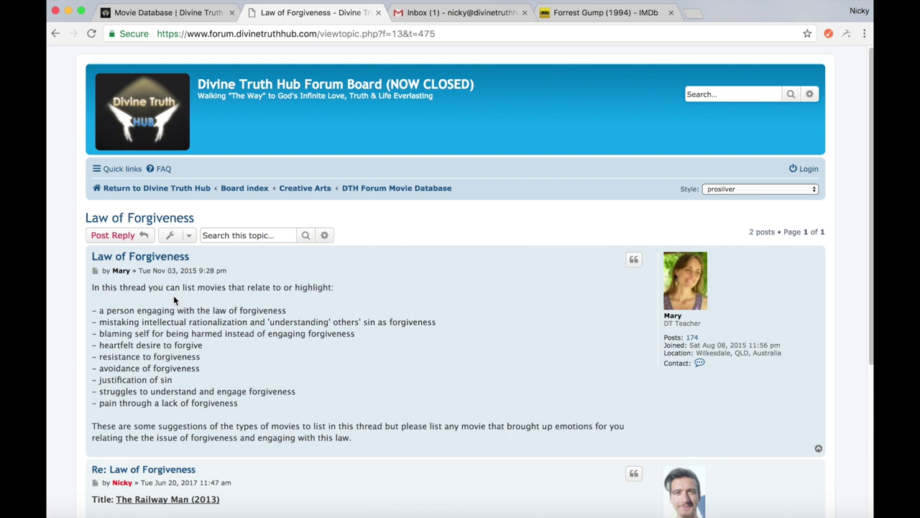
scroll(174, 295, "down", 5)
scroll(173, 296, "down", 1)
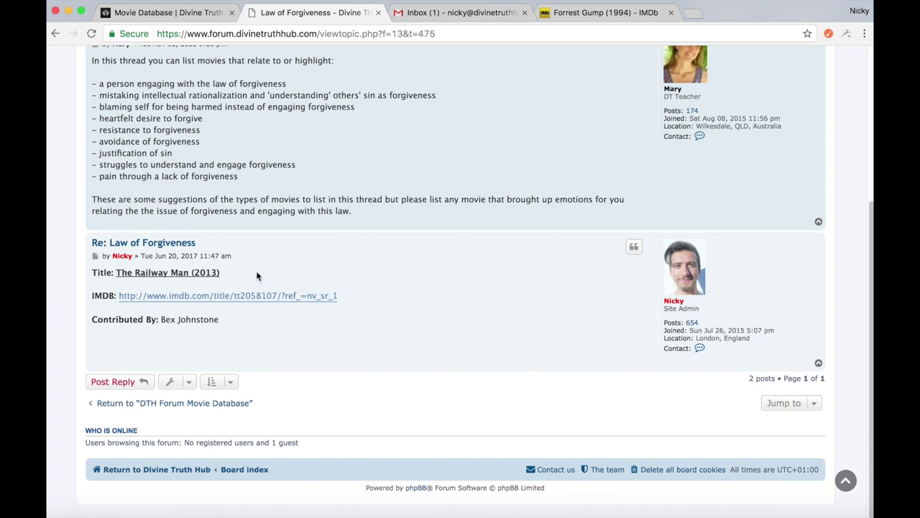
right_click(182, 297)
Open The Railway Man (2013) IMDb link in a new tab and scroll to its cast and storyline
left_click(195, 301)
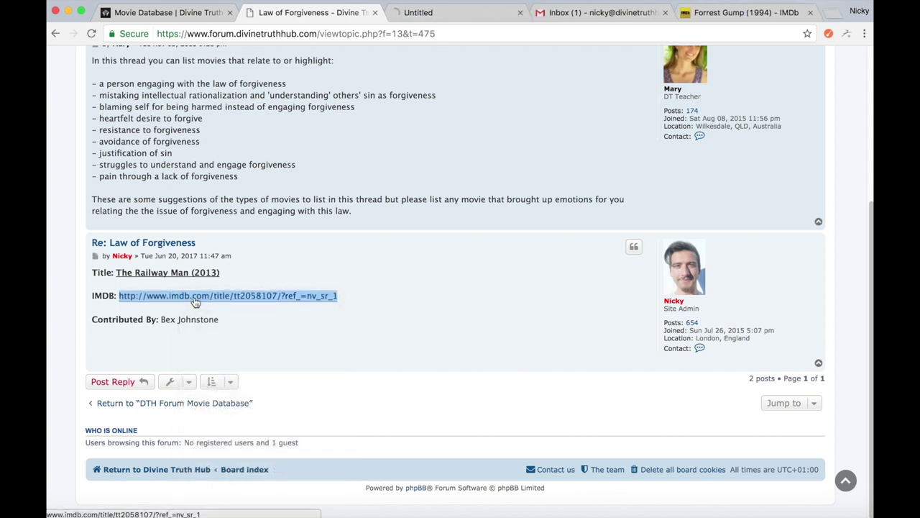
left_click(465, 21)
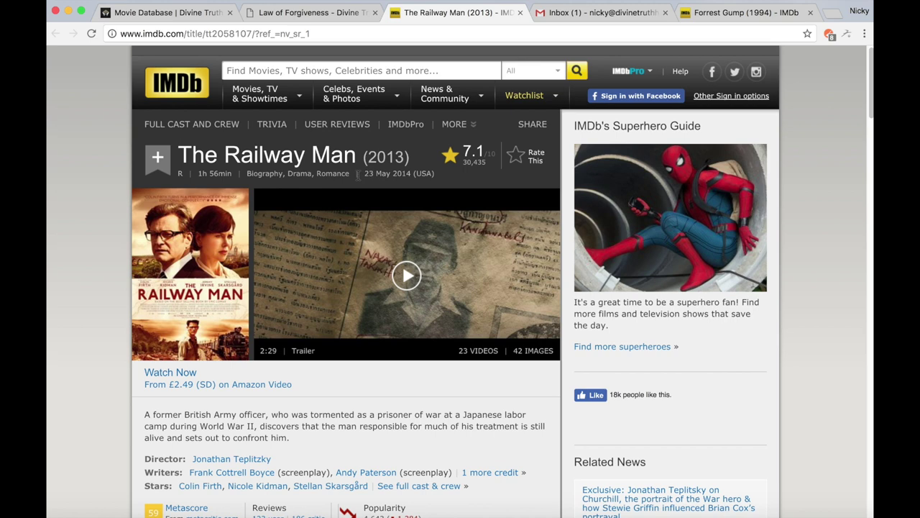
scroll(276, 240, "down", 3)
scroll(277, 240, "down", 6)
scroll(276, 240, "down", 2)
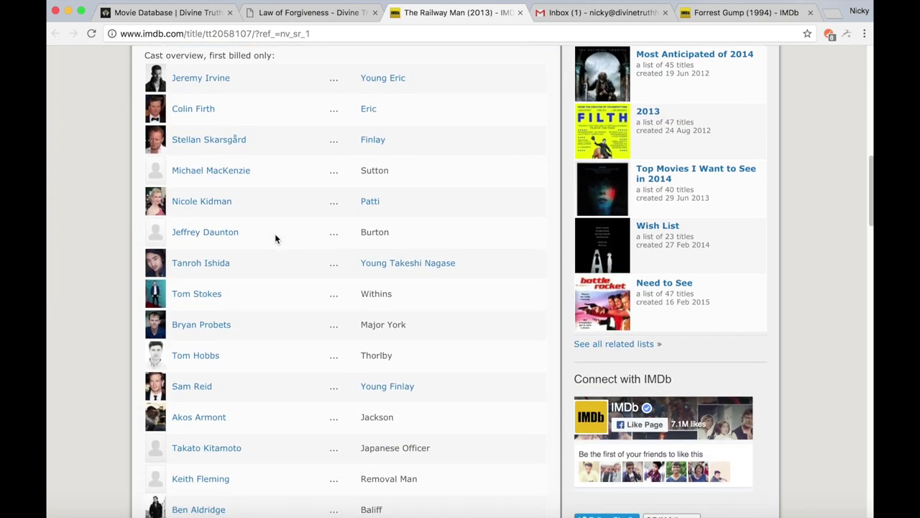
scroll(275, 239, "down", 6)
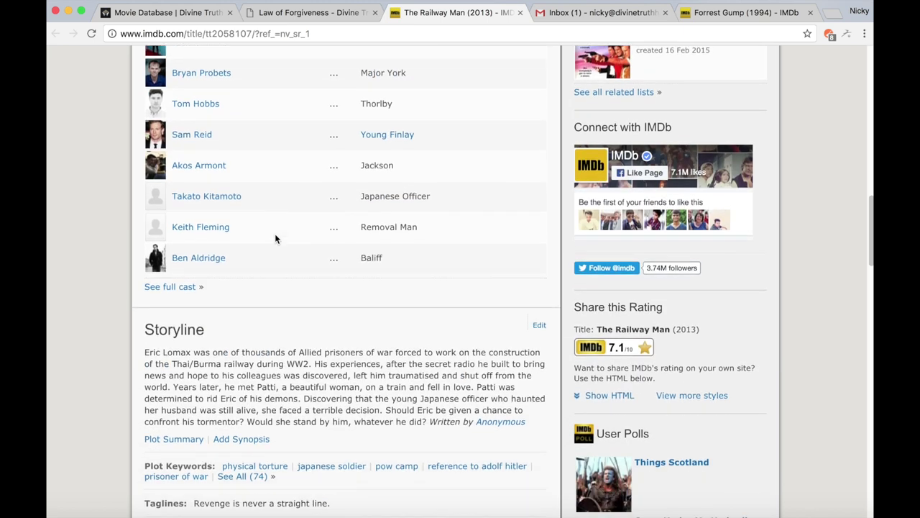
Close the Railway Man IMDb tab and briefly highlight the contributor's name in the forum reply
left_click(521, 13)
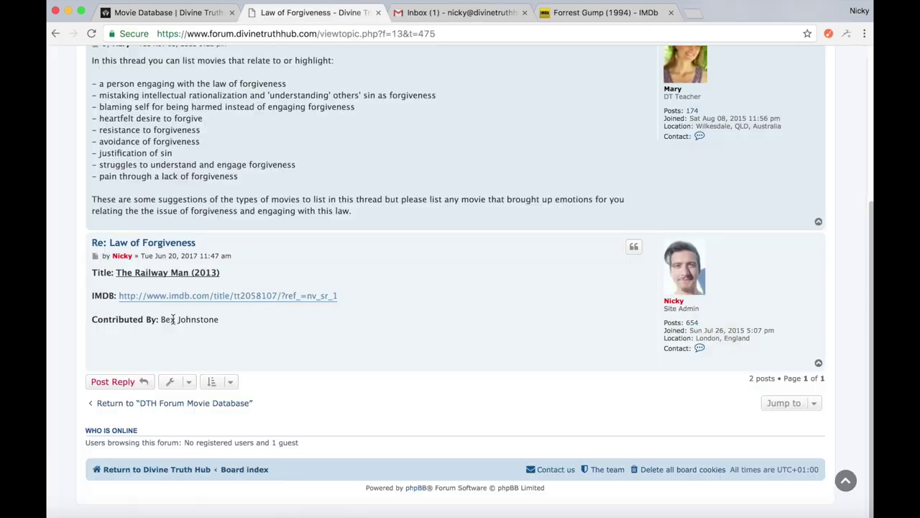
left_click_drag(162, 319, 225, 321)
left_click(226, 324)
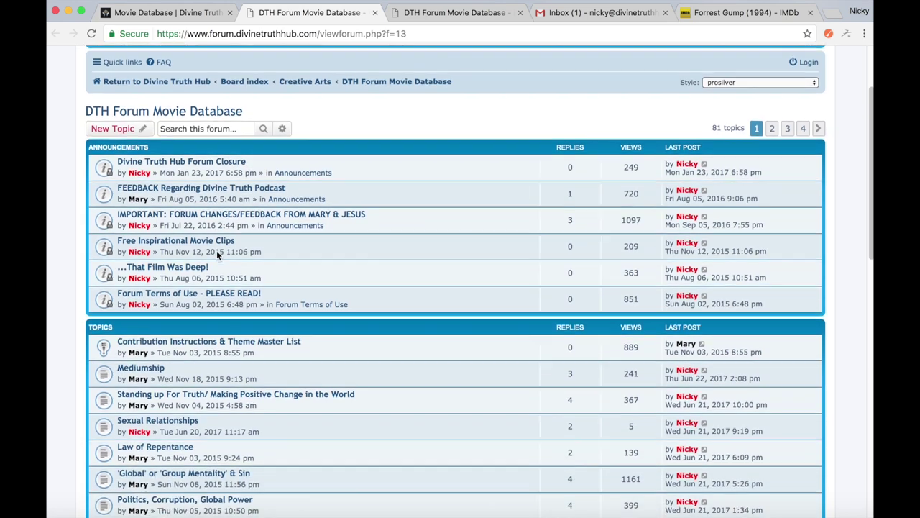
Scroll the Movie Database topic list down to Law of Cause & Effect
scroll(217, 253, "down", 4)
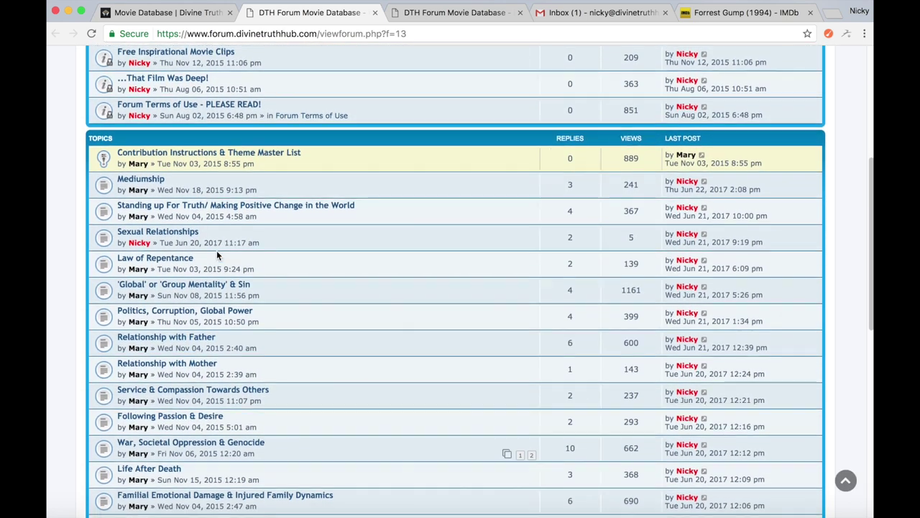
scroll(216, 253, "down", 3)
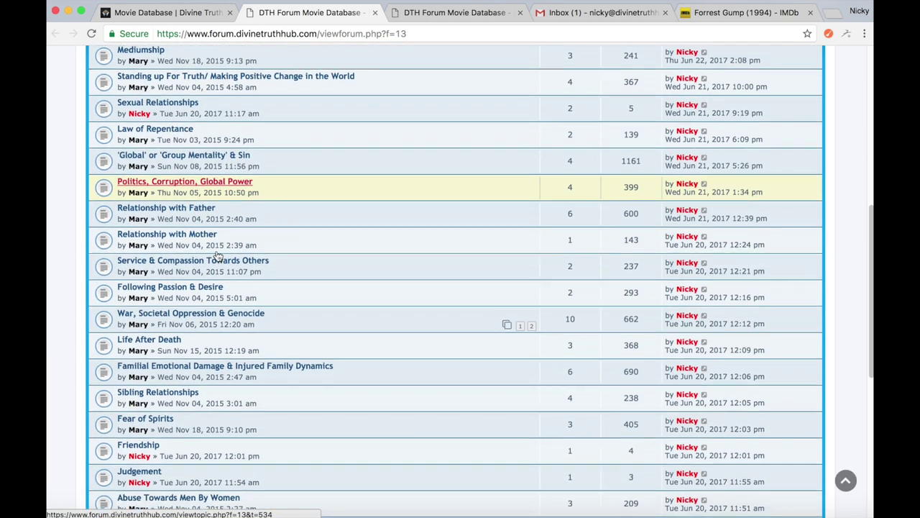
scroll(217, 251, "down", 4)
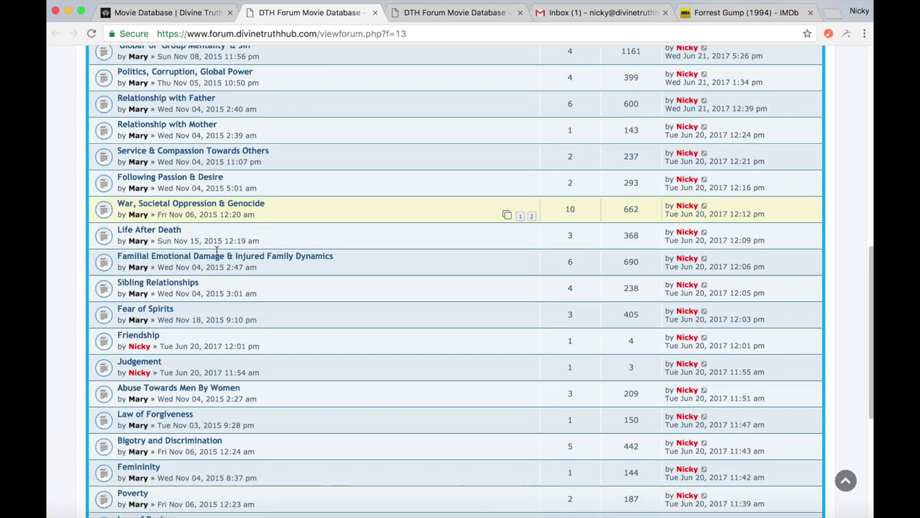
scroll(217, 253, "down", 2)
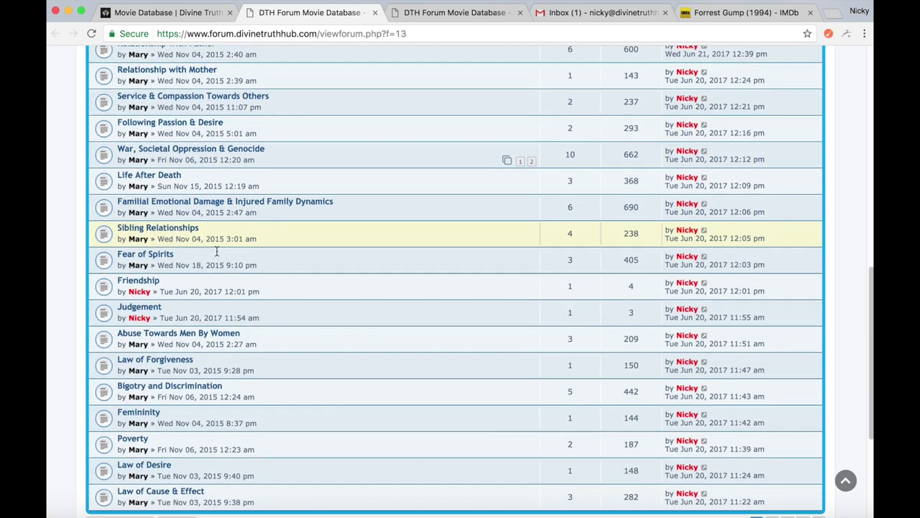
scroll(216, 252, "down", 4)
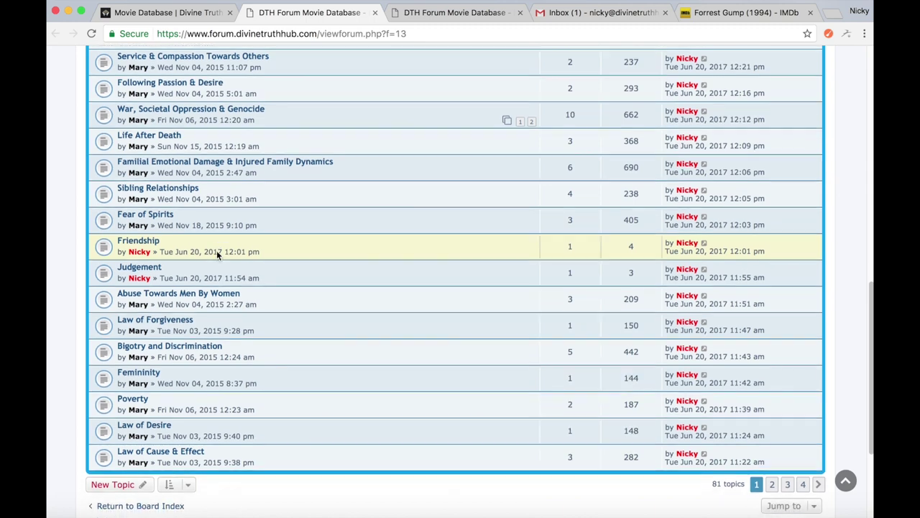
scroll(216, 250, "up", 12)
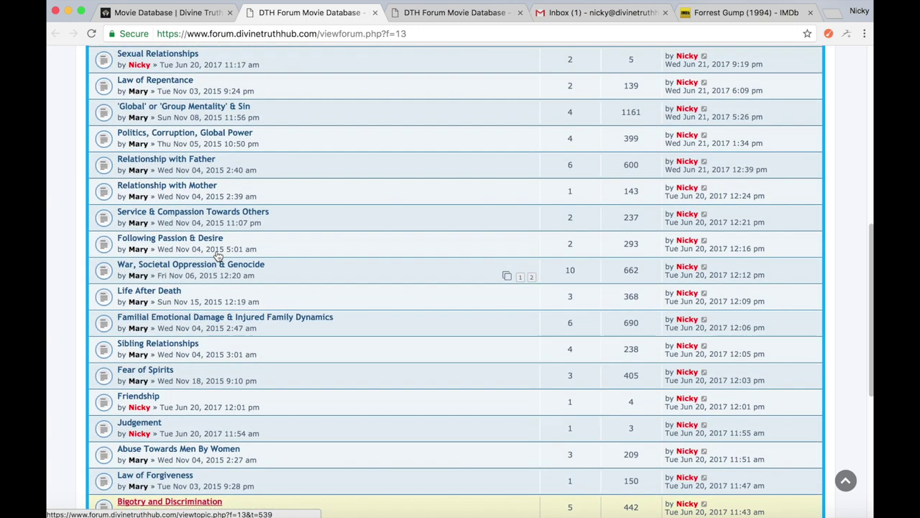
scroll(217, 252, "down", 12)
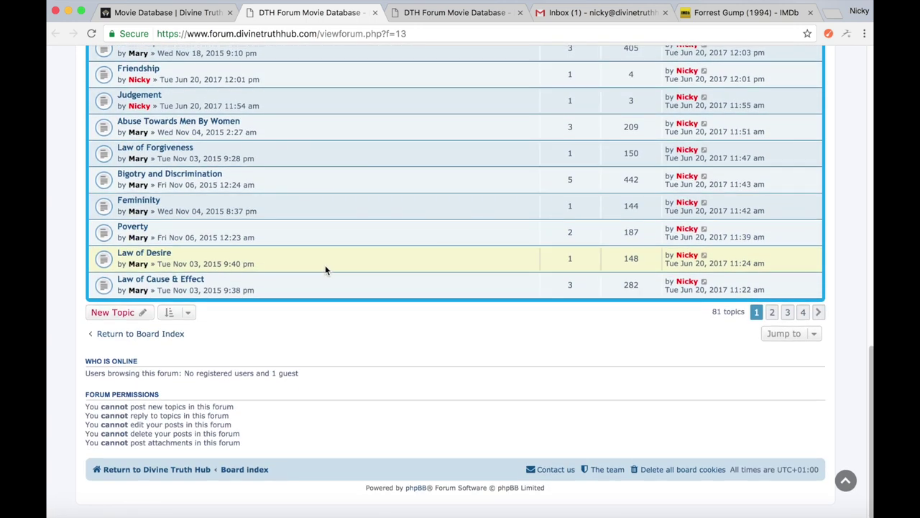
Browse pages 2, 3 and 4 of the Movie Database topic list, scrolling each
left_click(774, 312)
scroll(493, 294, "down", 12)
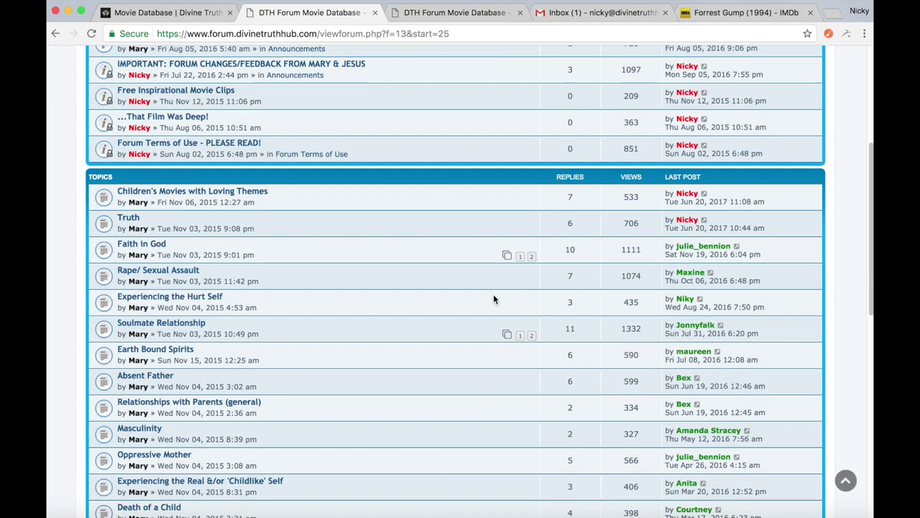
scroll(493, 295, "down", 10)
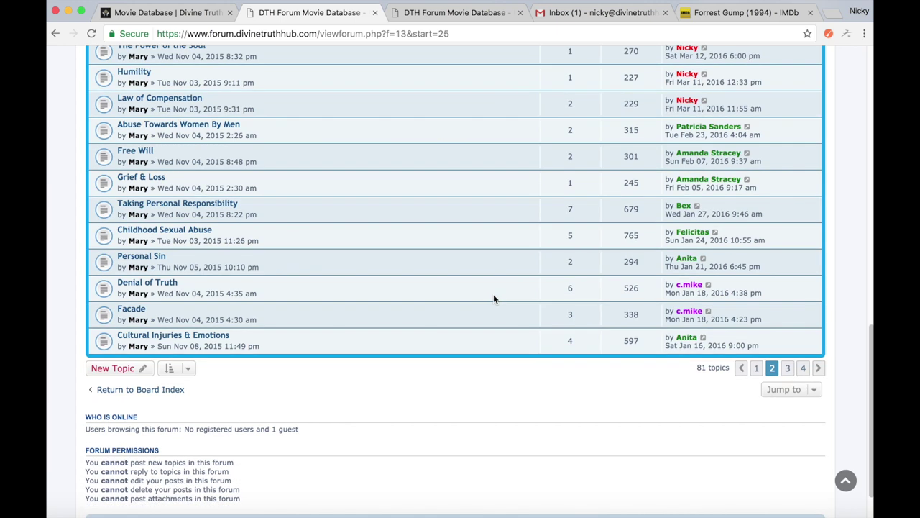
left_click(787, 368)
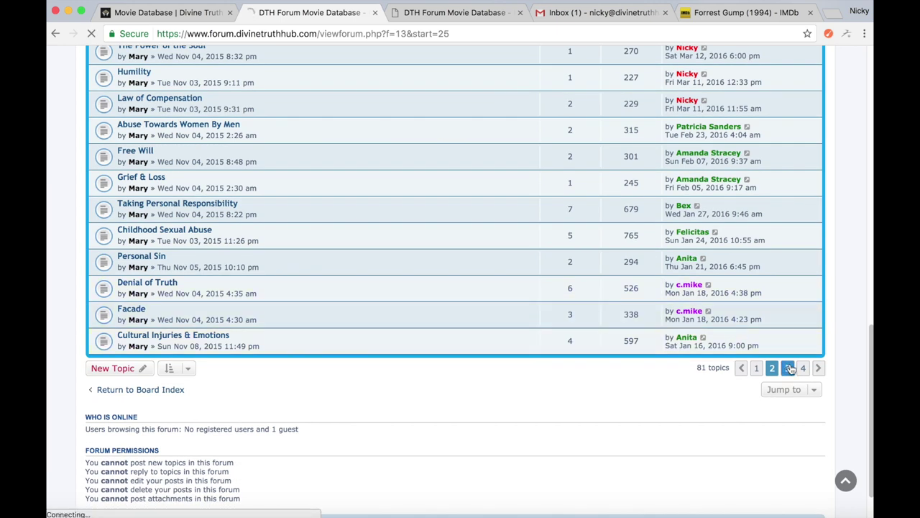
scroll(652, 312, "down", 20)
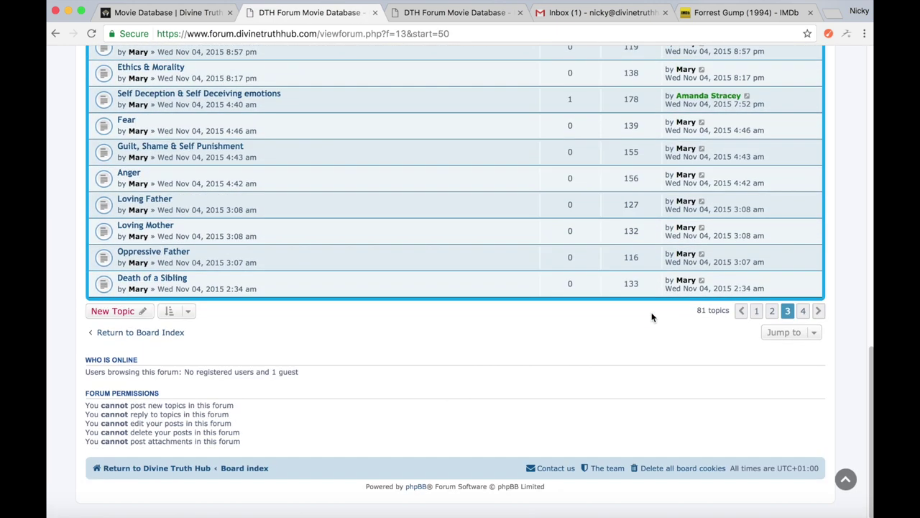
left_click(802, 312)
scroll(286, 325, "down", 5)
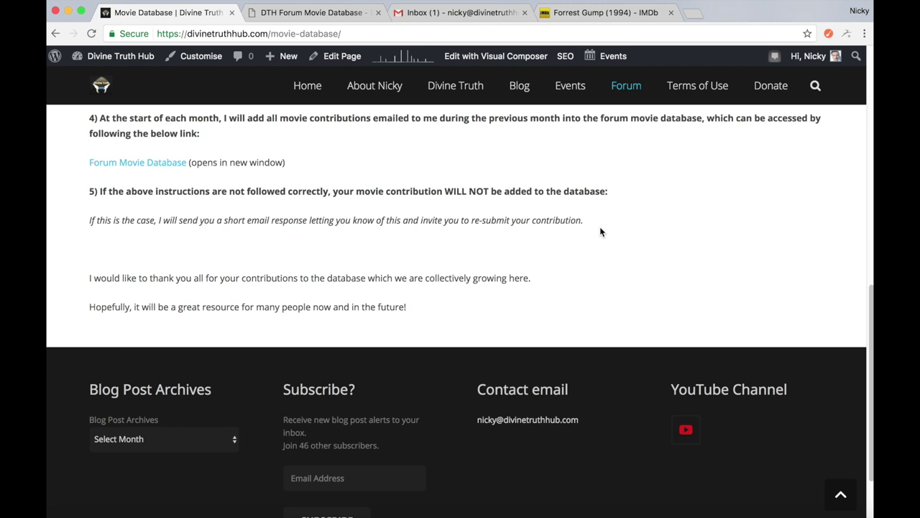
Switch to the Contribution Instructions & Theme Master List tab and scroll to the Relationship with God themes
scroll(601, 230, "down", 1)
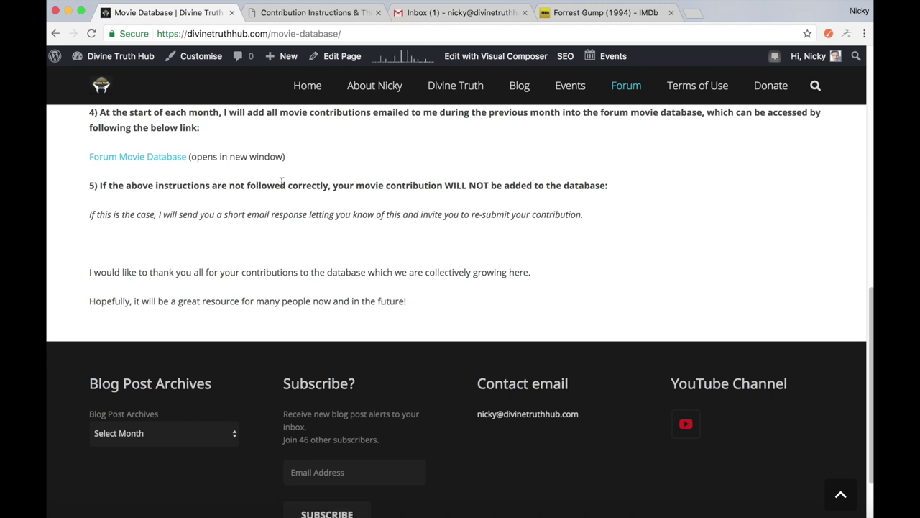
left_click(326, 14)
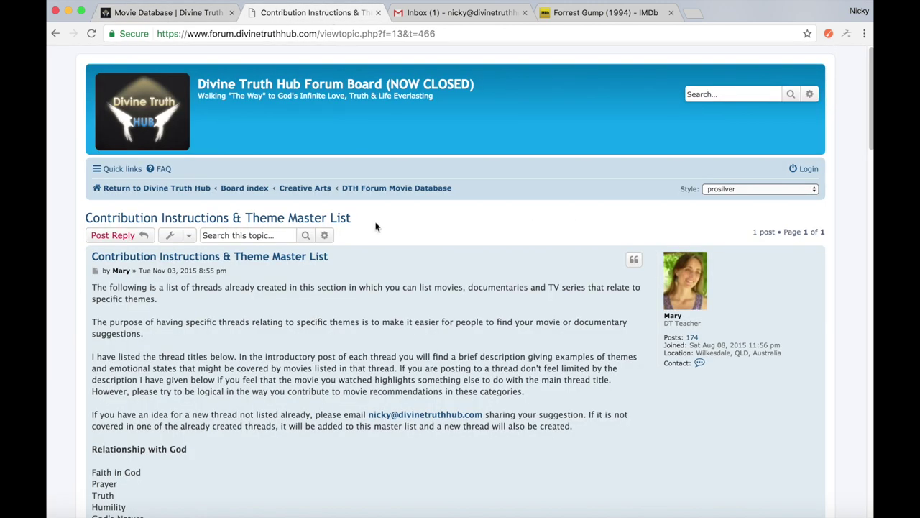
scroll(376, 227, "down", 2)
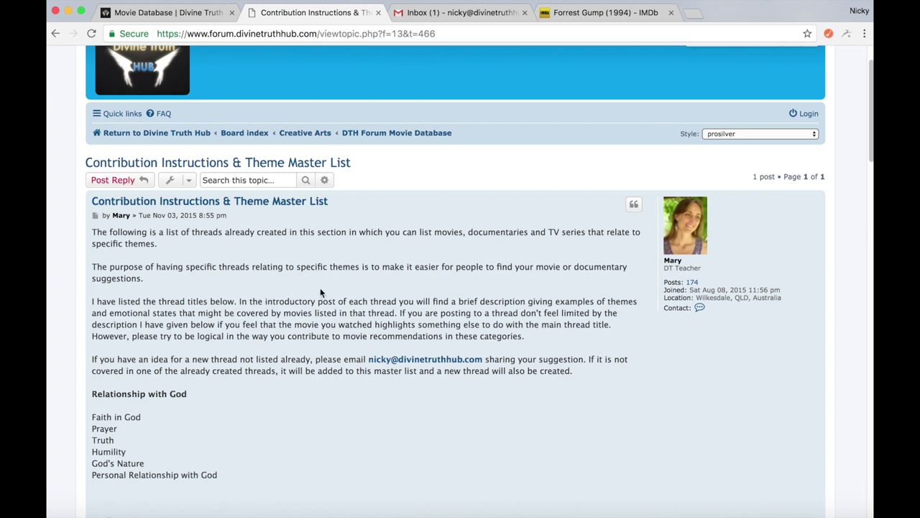
scroll(320, 292, "down", 1)
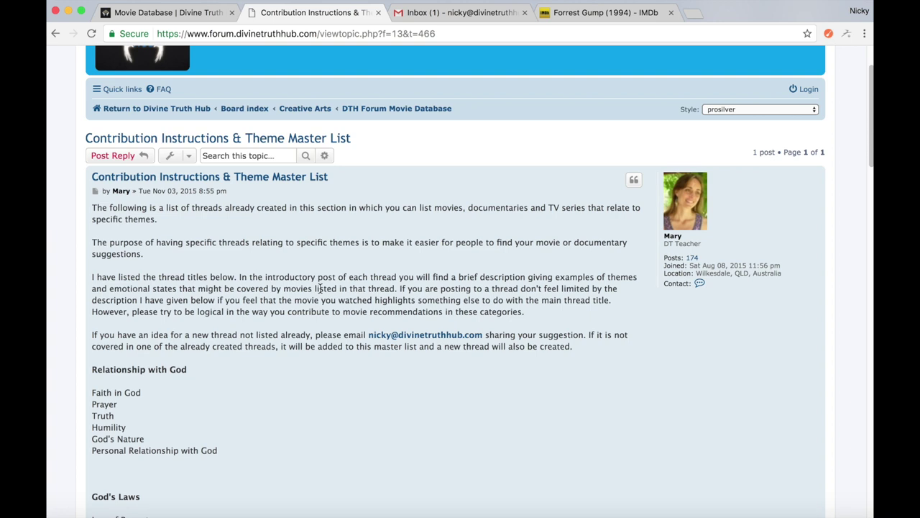
scroll(321, 288, "down", 2)
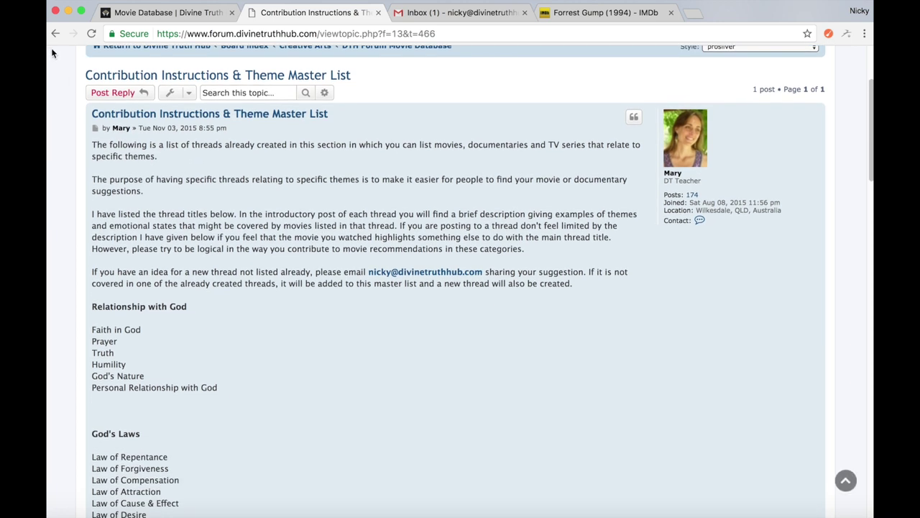
Go back to page 1 of the Movie Database topic list and scroll down to Friendship
left_click(55, 34)
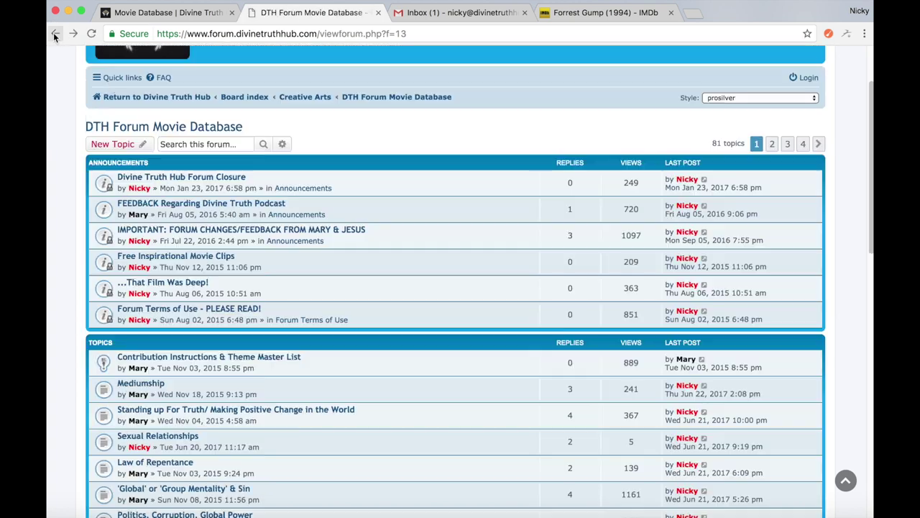
scroll(195, 260, "down", 5)
scroll(195, 257, "down", 3)
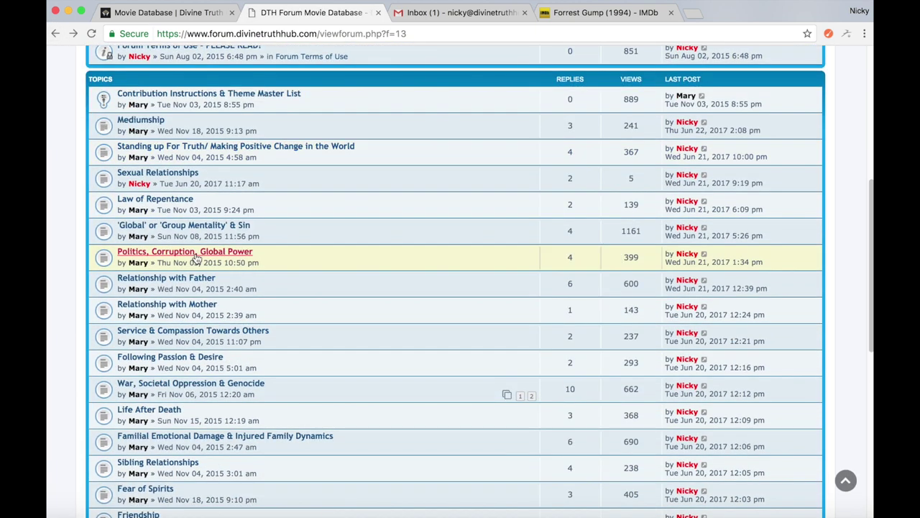